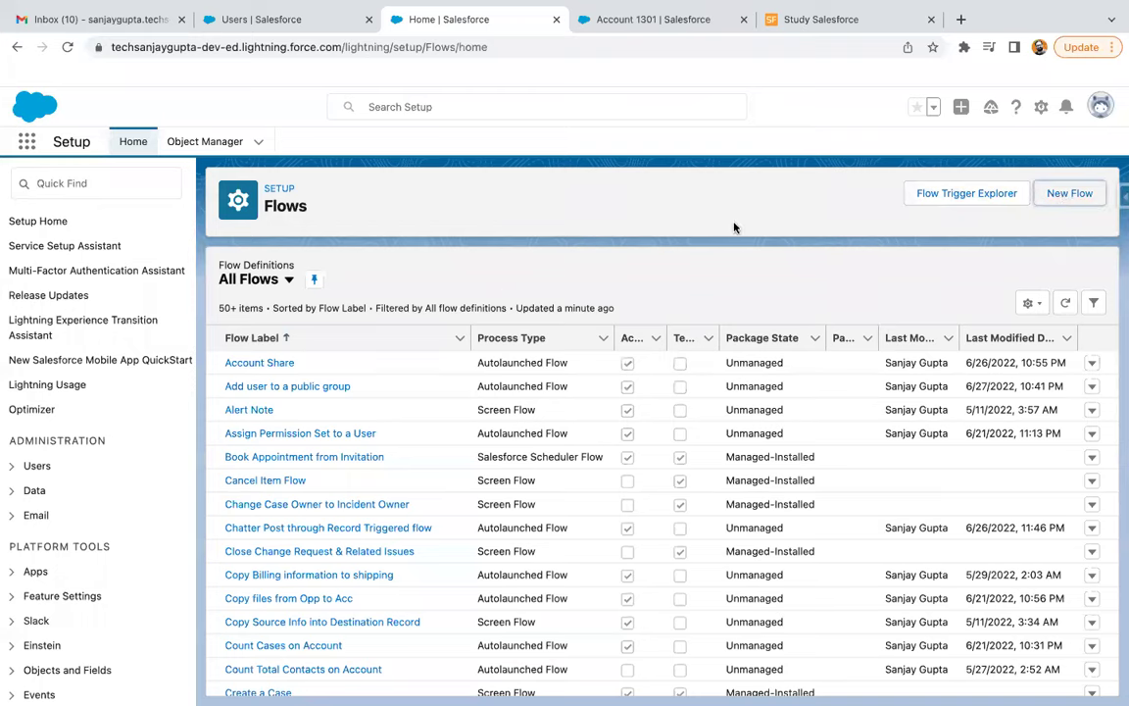
# - Create a new Autolaunched Flow (No Trigger)
pyautogui.click(1060, 195)
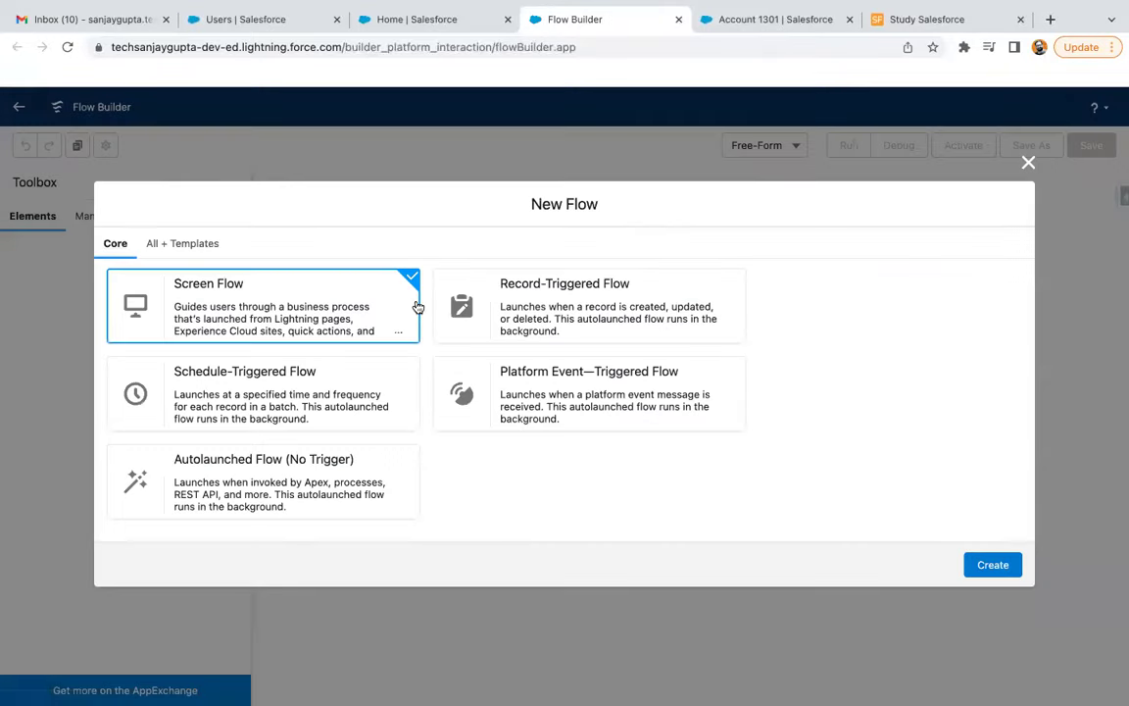
pyautogui.click(282, 392)
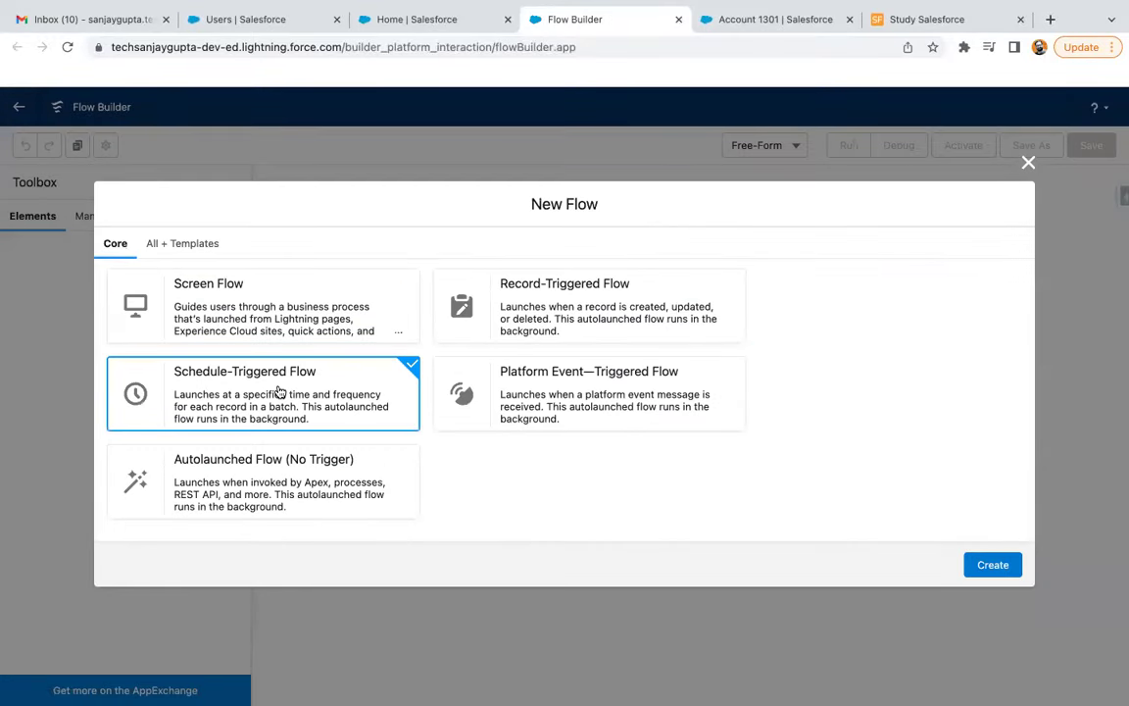
pyautogui.click(277, 472)
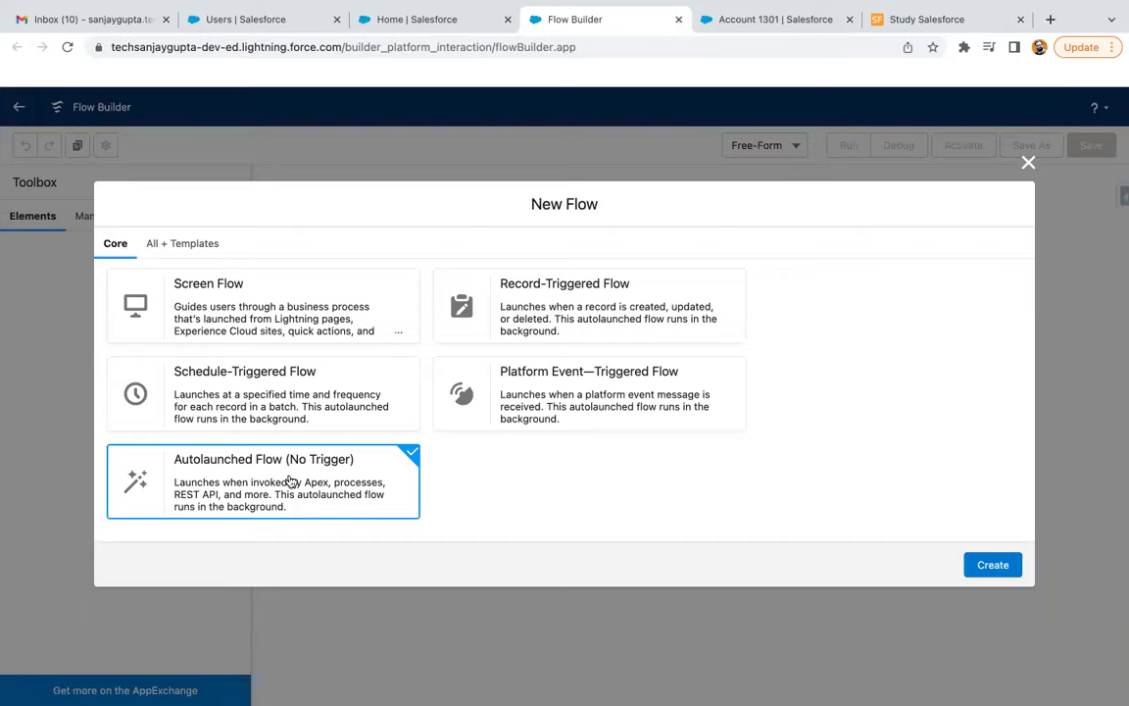
pyautogui.click(992, 566)
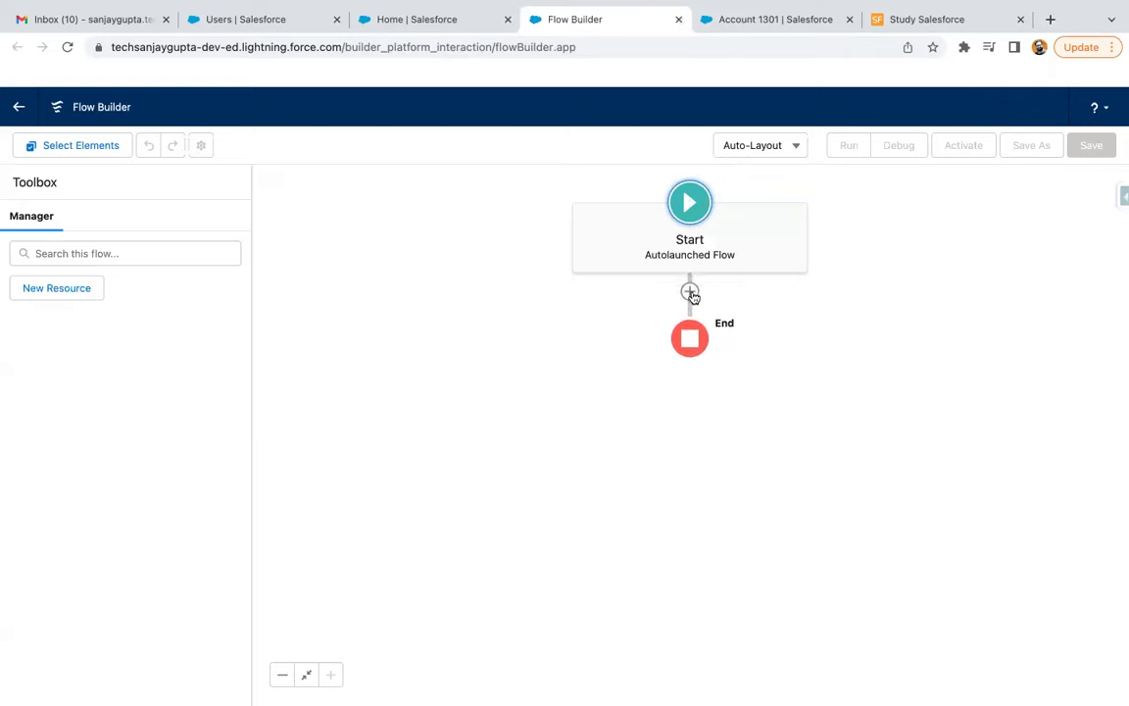
# - Add a Create Records element labelled 'Create' that creates a Contact using separate field values
pyautogui.click(690, 293)
pyautogui.scroll(-1, 667, 462)
pyautogui.scroll(1, 668, 462)
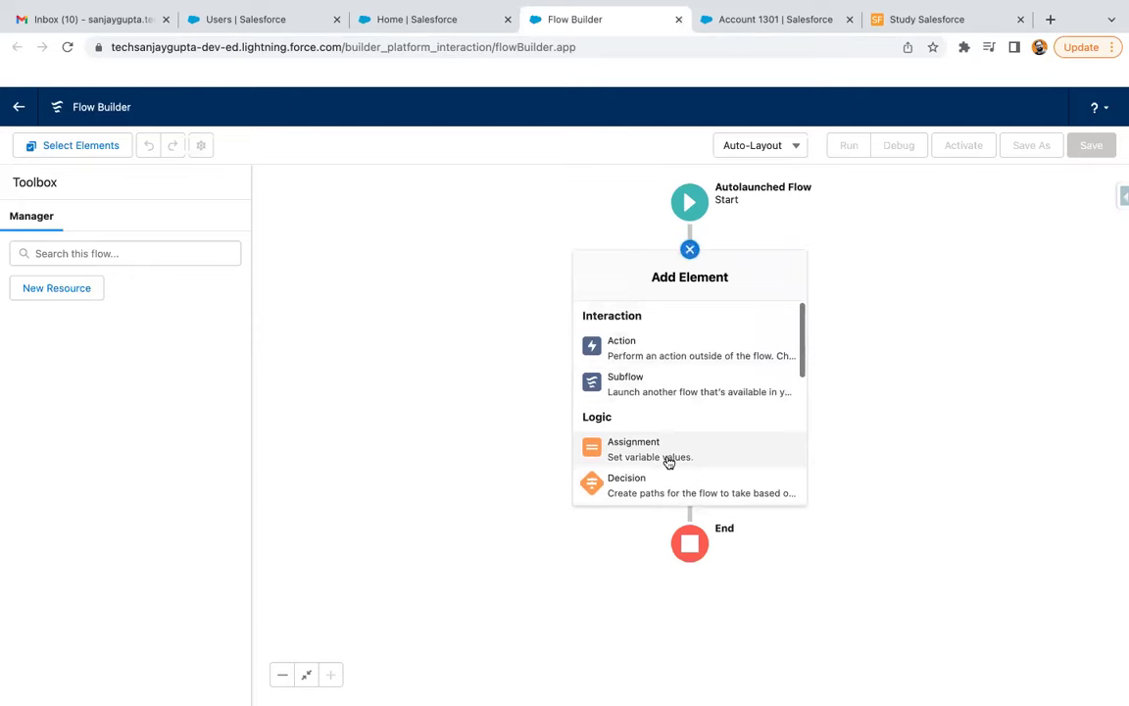
pyautogui.scroll(-6, 668, 462)
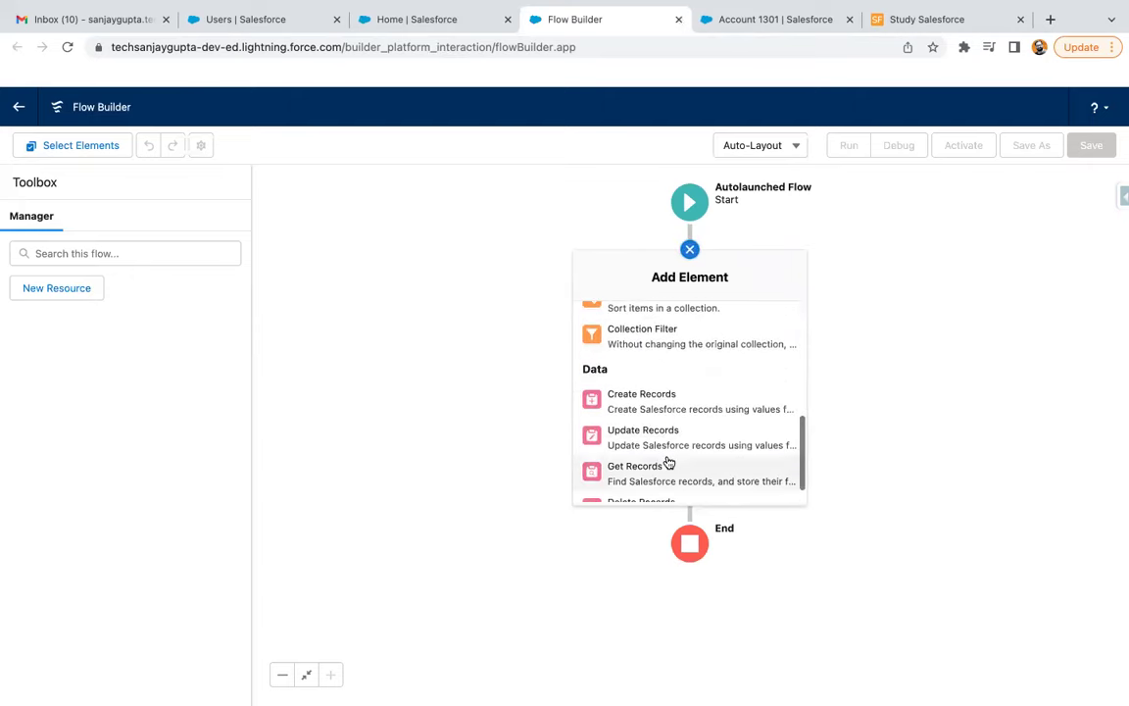
pyautogui.click(650, 380)
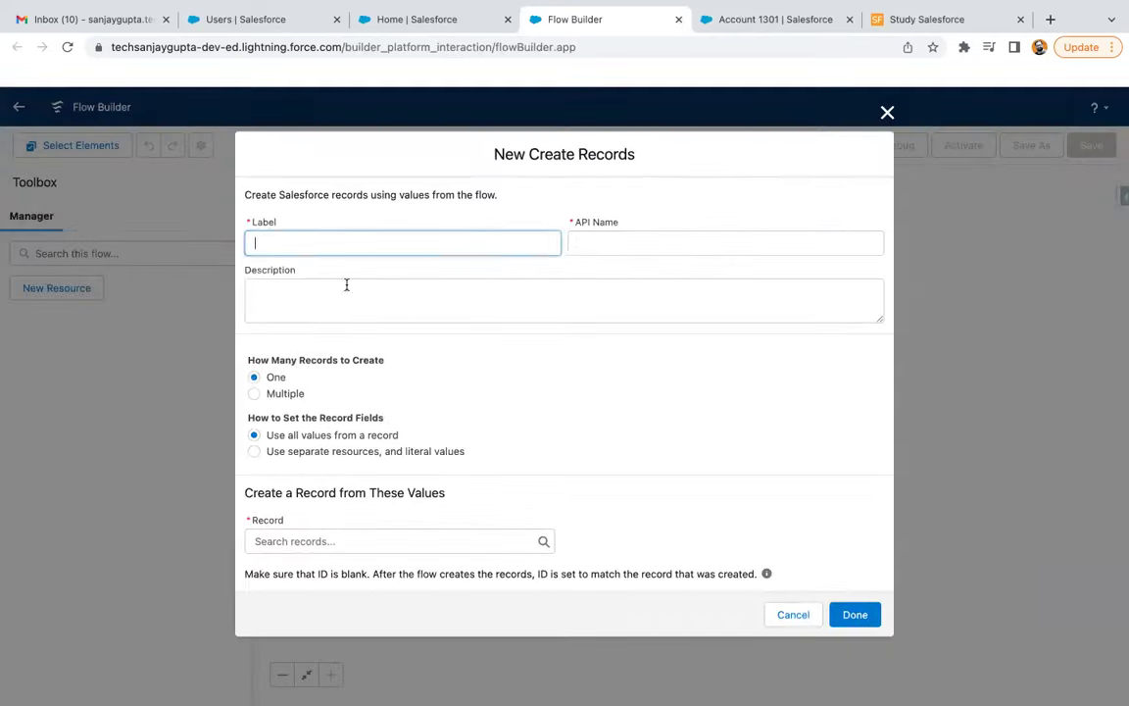
pyautogui.write('Create Contact')
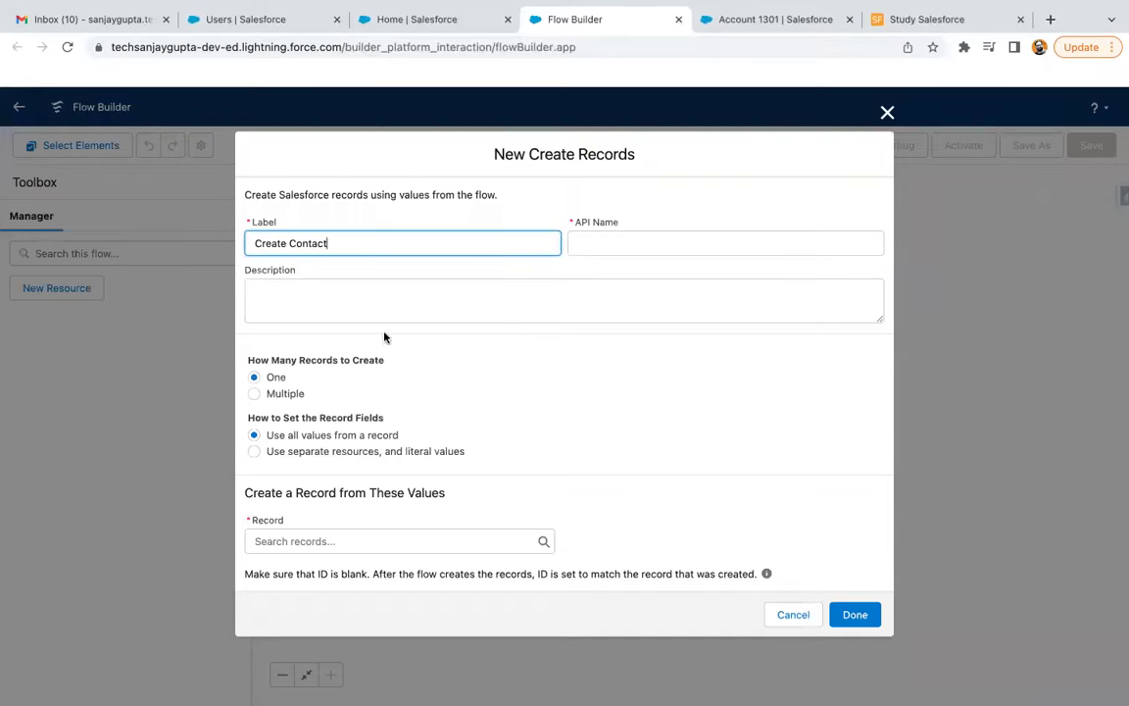
pyautogui.click(453, 365)
pyautogui.click(307, 453)
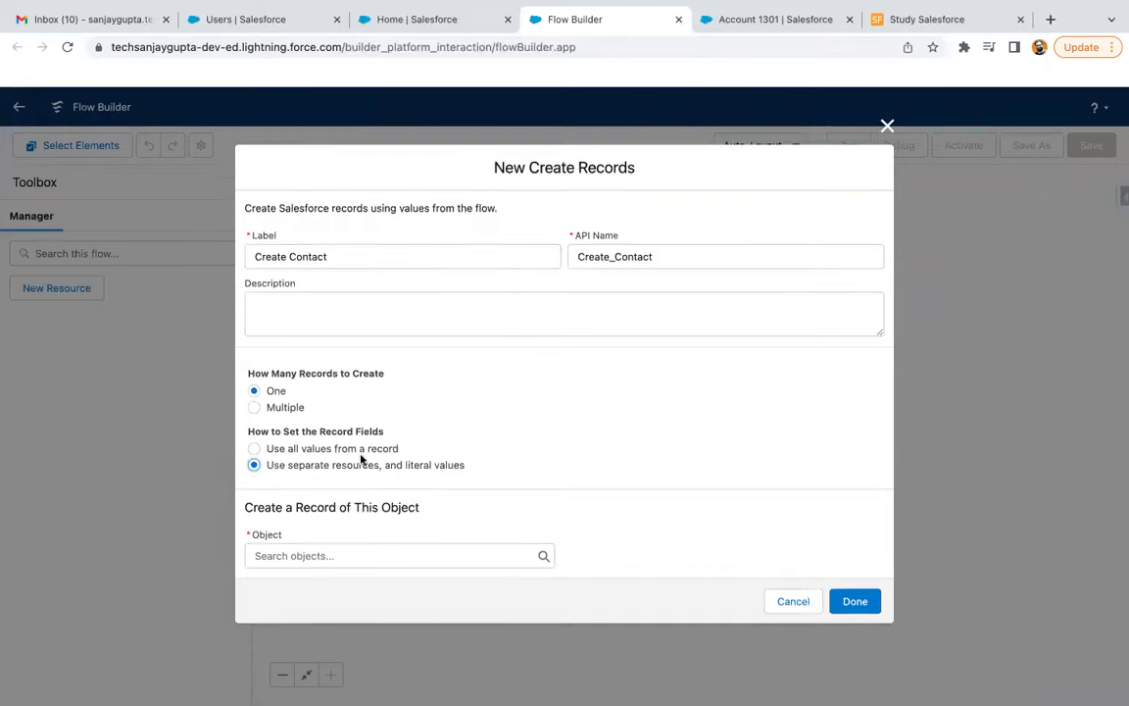
pyautogui.click(306, 552)
pyautogui.write('contact')
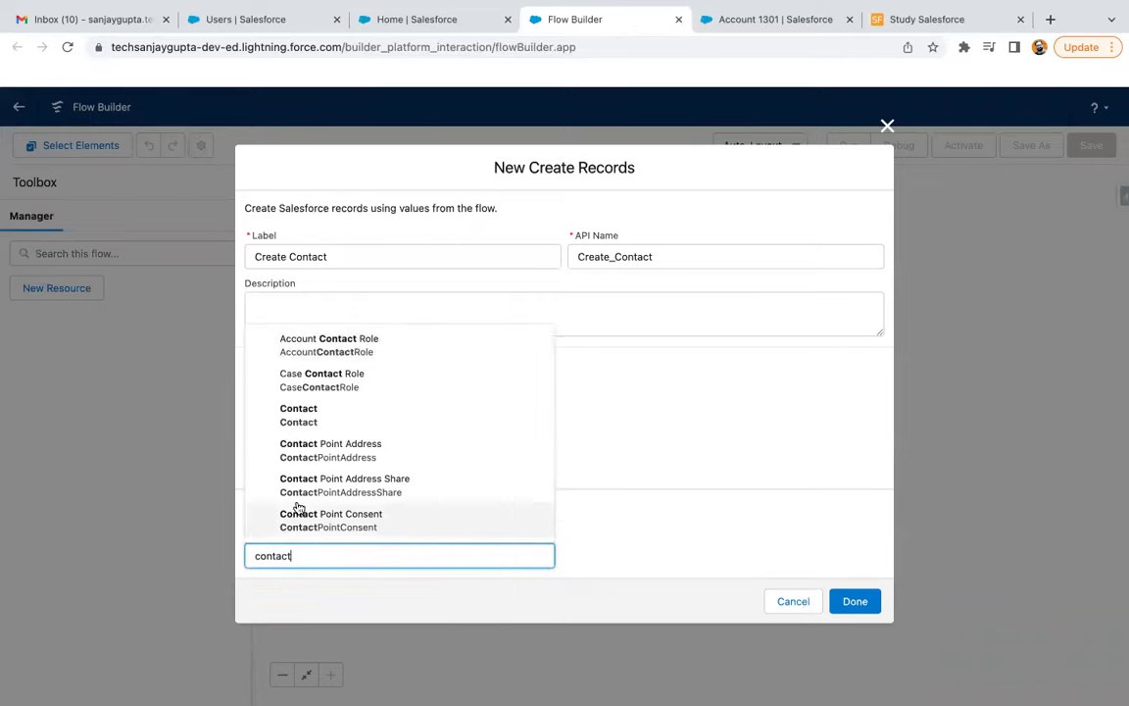
pyautogui.click(315, 419)
# - Pick the FirstName field, then cancel the unfinished Create Records element
pyautogui.scroll(-2, 361, 521)
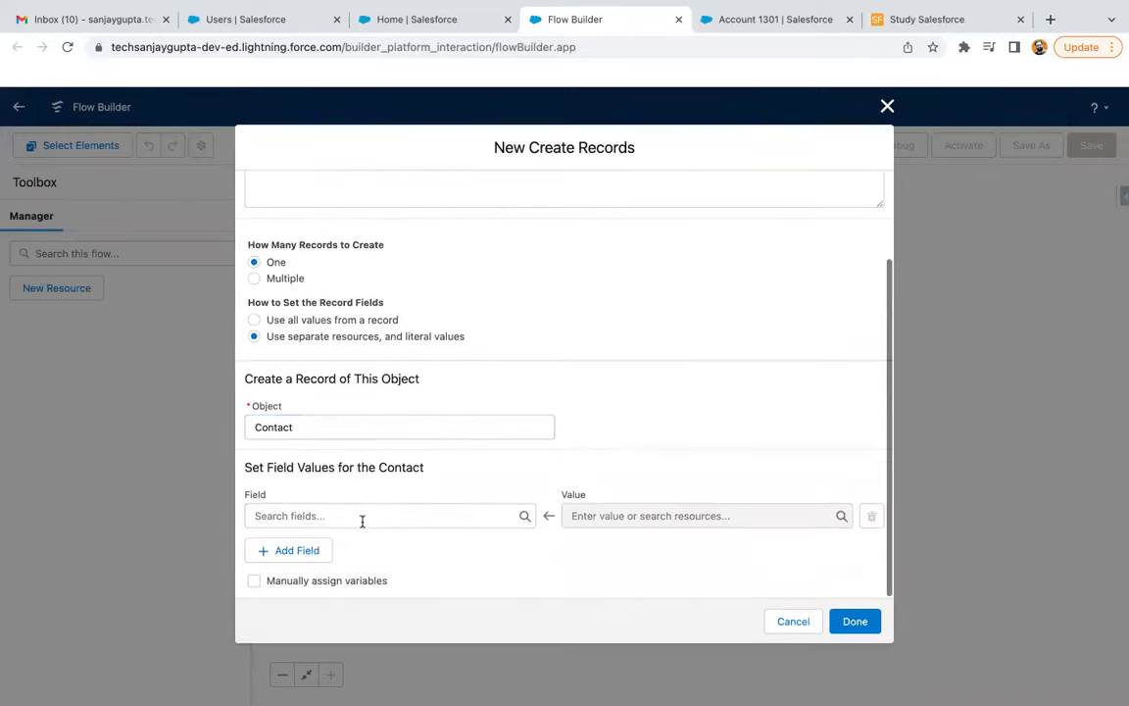
pyautogui.click(362, 517)
pyautogui.write('first')
pyautogui.click(358, 486)
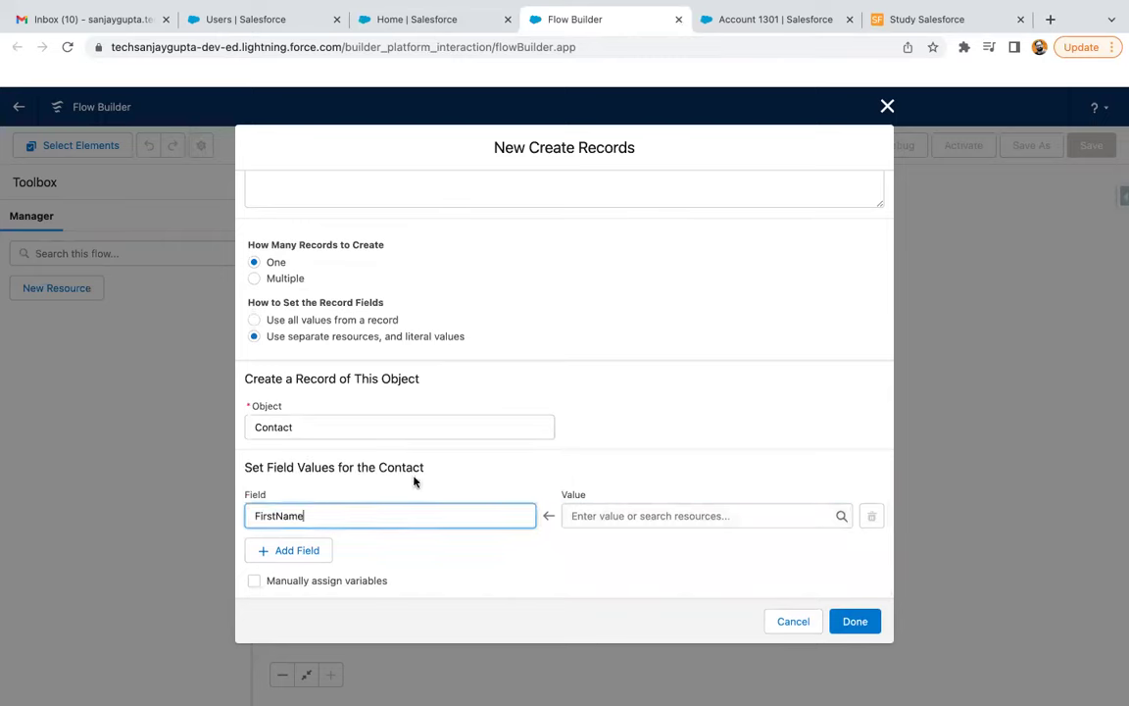
pyautogui.click(592, 519)
pyautogui.write('reco')
pyautogui.press('BackSpace')
pyautogui.press('BackSpace')
pyautogui.press('BackSpace')
pyautogui.press('BackSpace')
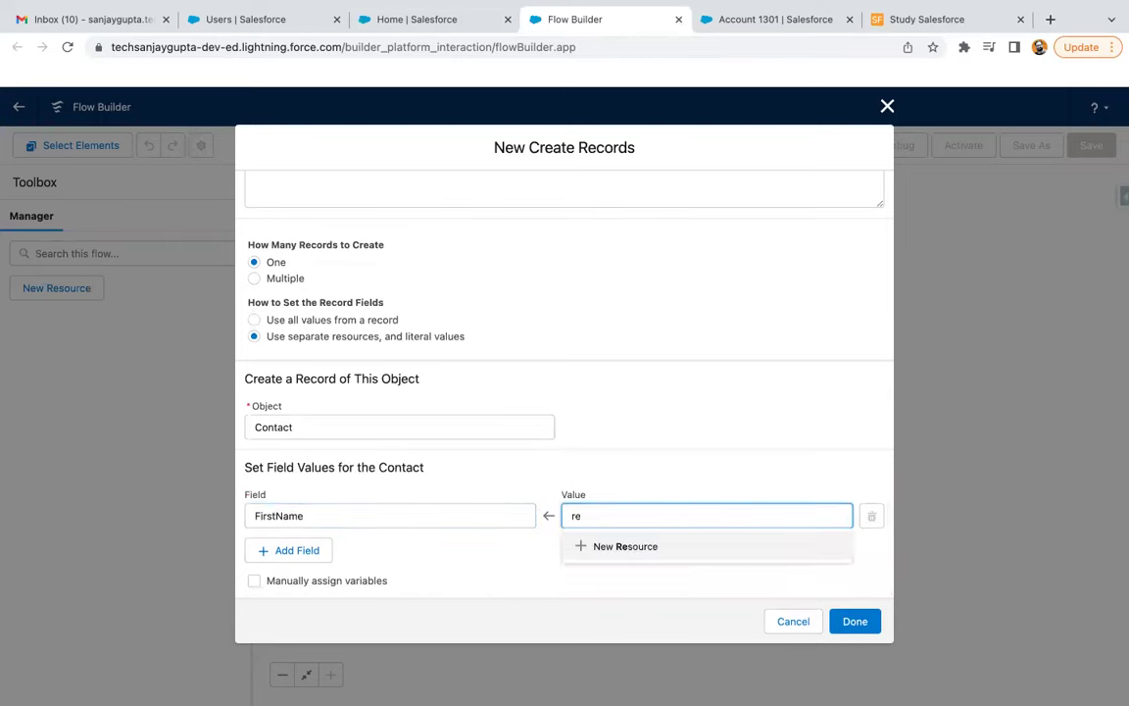
pyautogui.click(624, 480)
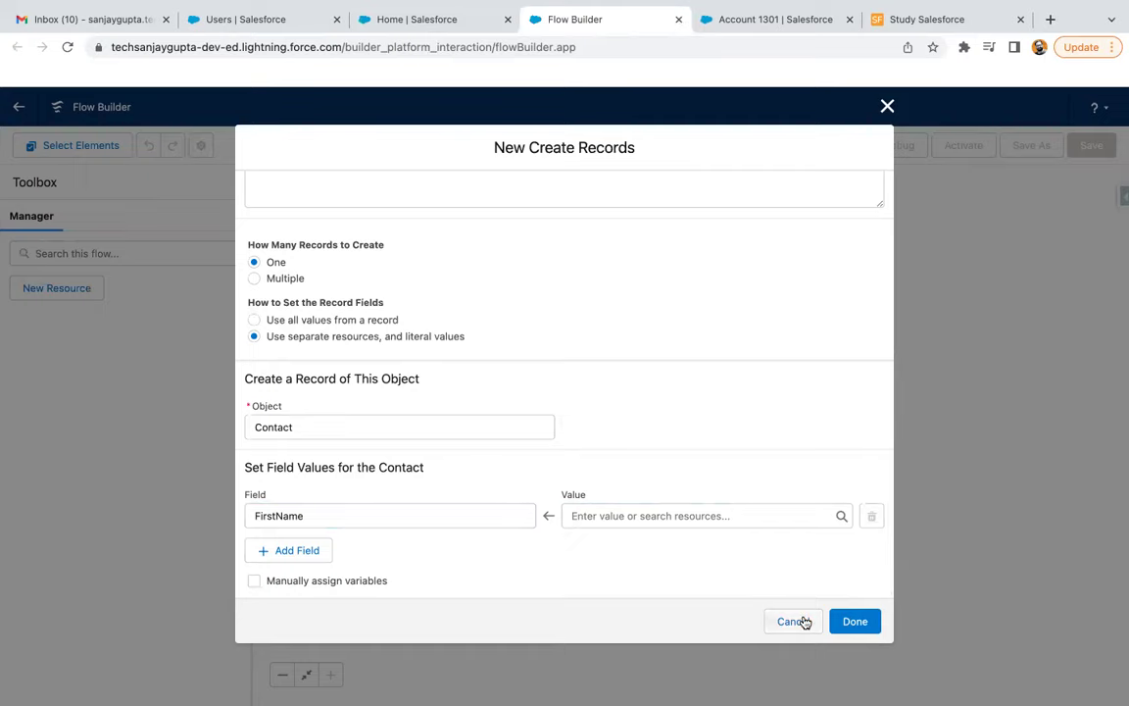
pyautogui.click(801, 620)
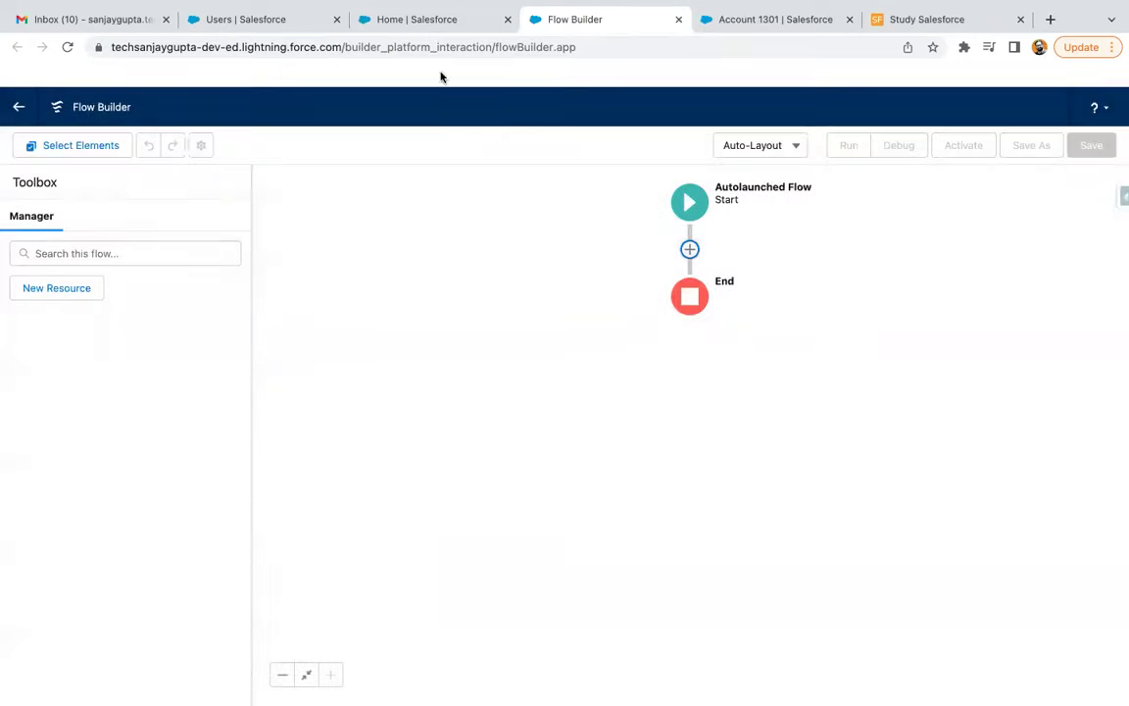
# - Create a record-triggered flow on Account that runs when a record is created
pyautogui.click(420, 24)
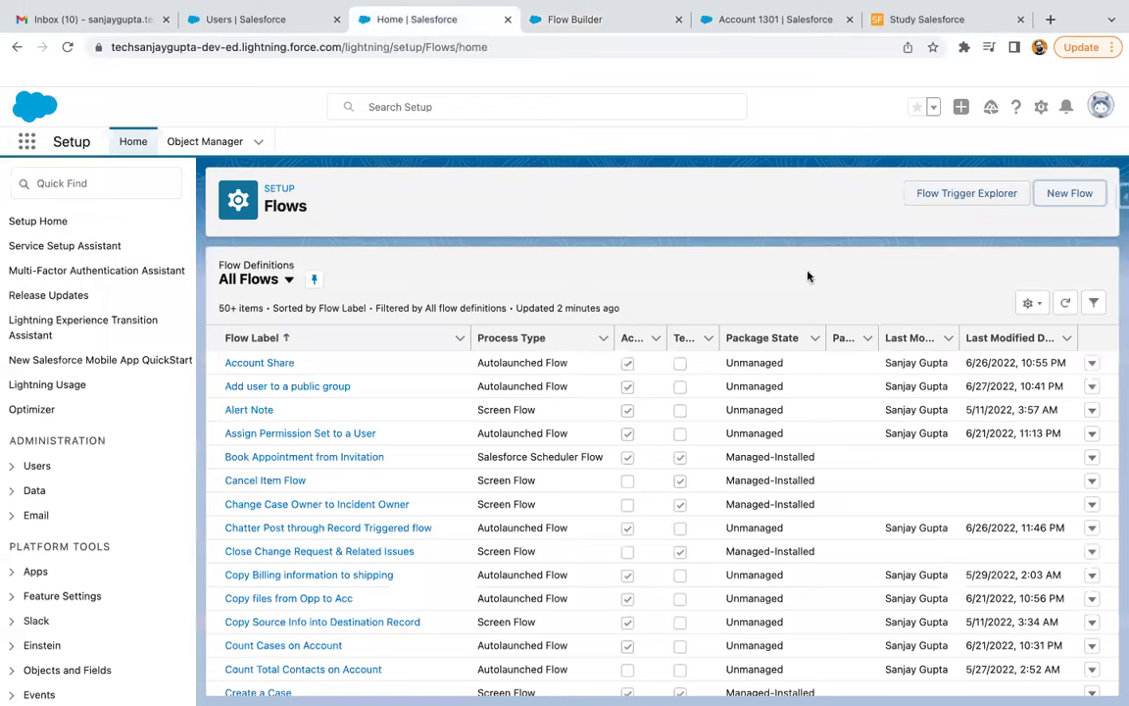
pyautogui.click(1069, 200)
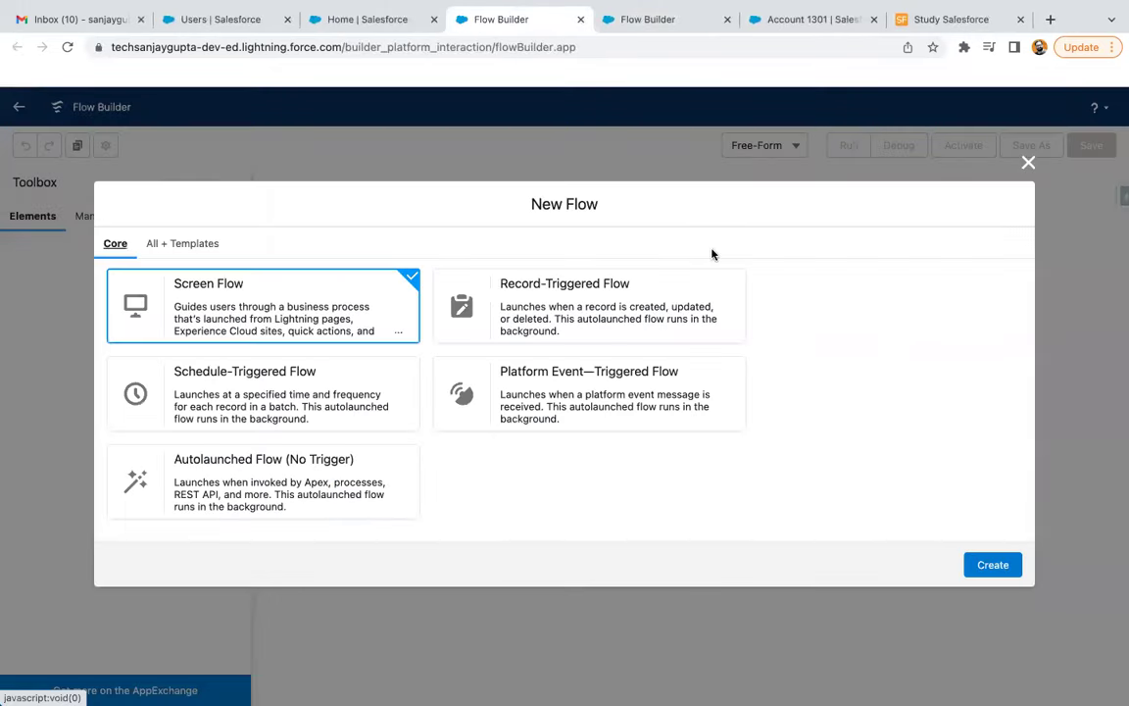
pyautogui.click(600, 287)
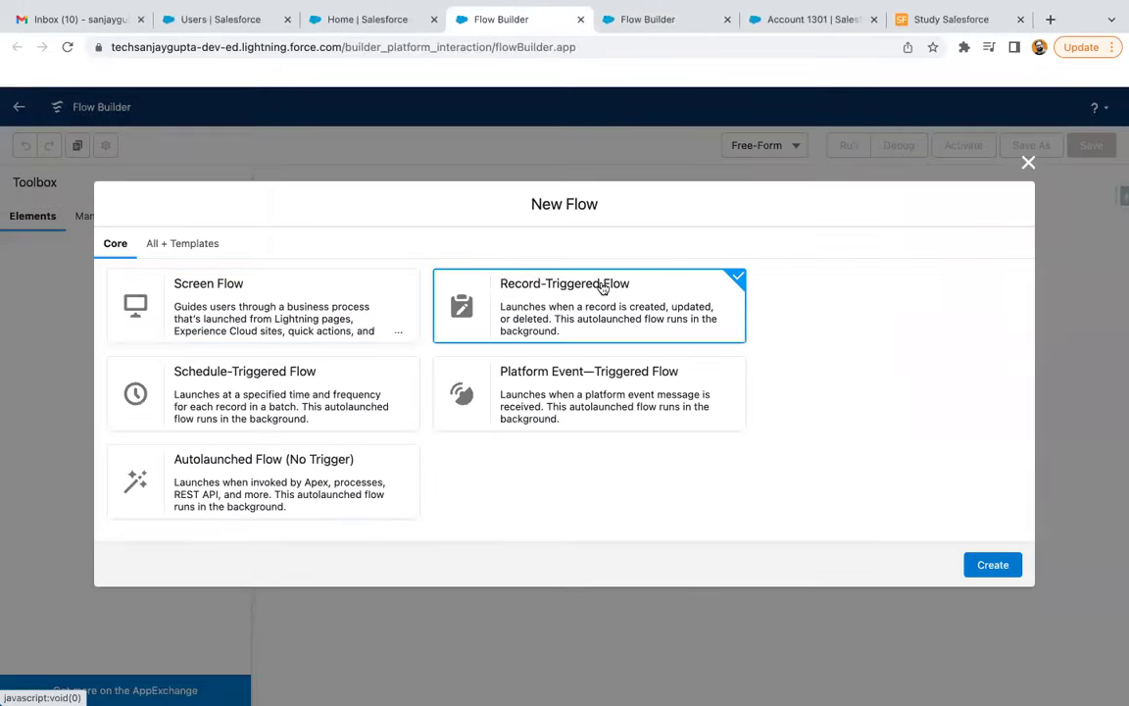
pyautogui.click(991, 565)
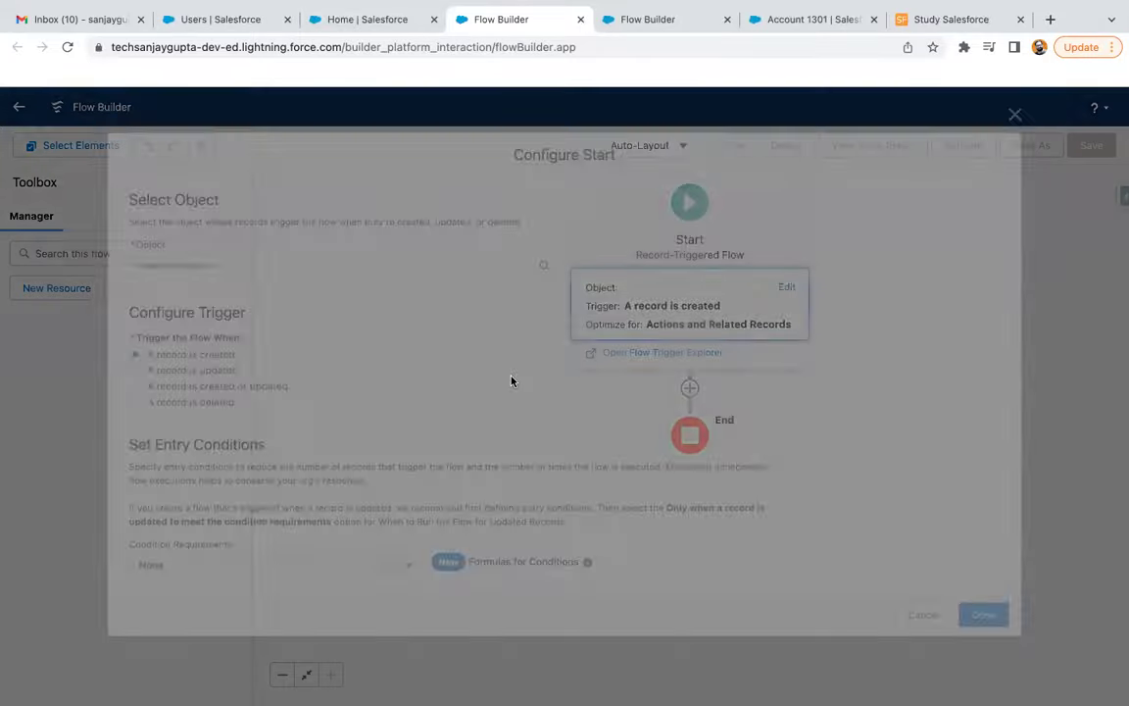
pyautogui.write('accont')
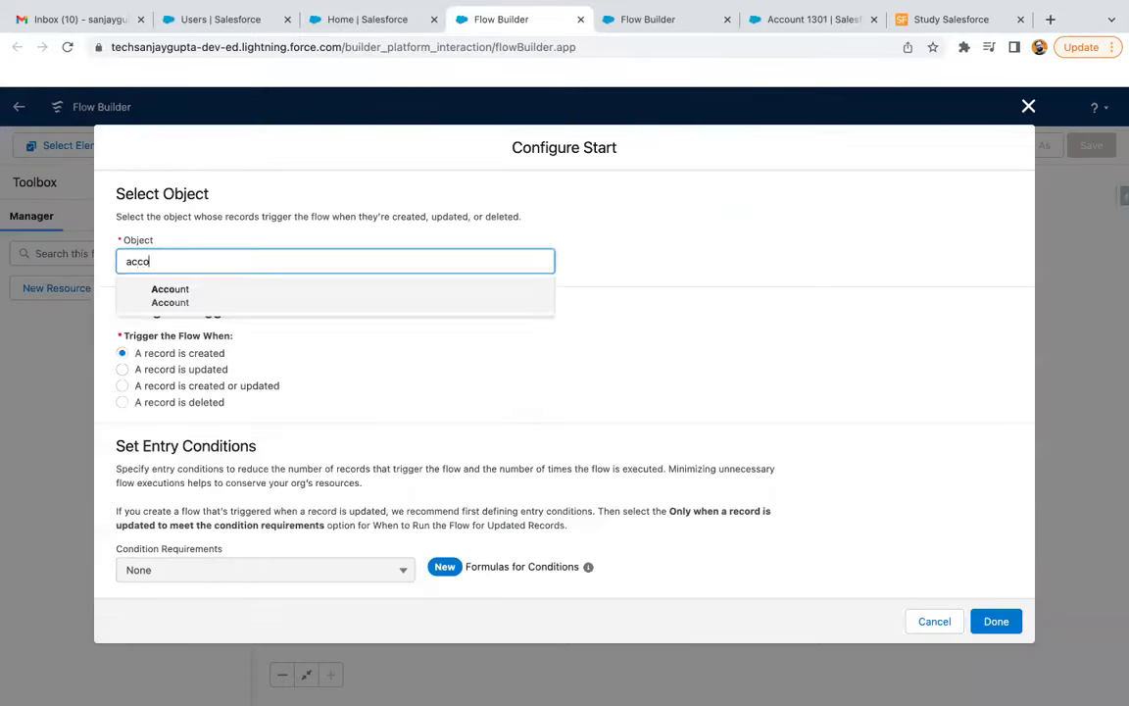
pyautogui.click(157, 286)
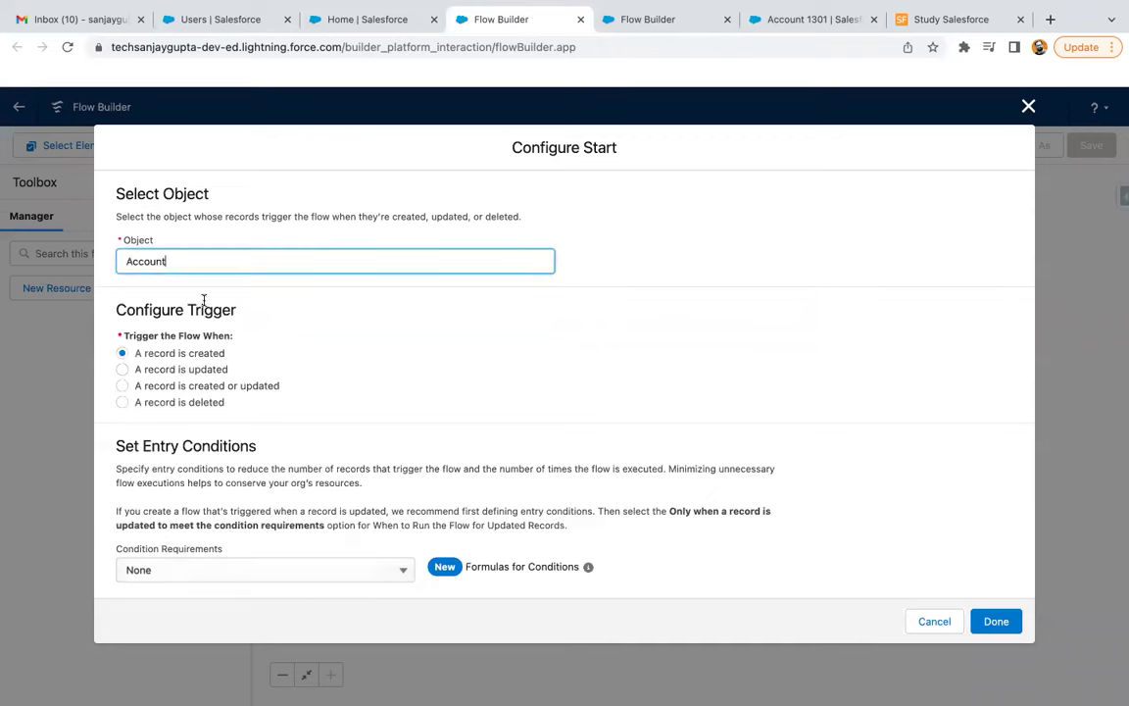
pyautogui.scroll(-2, 294, 324)
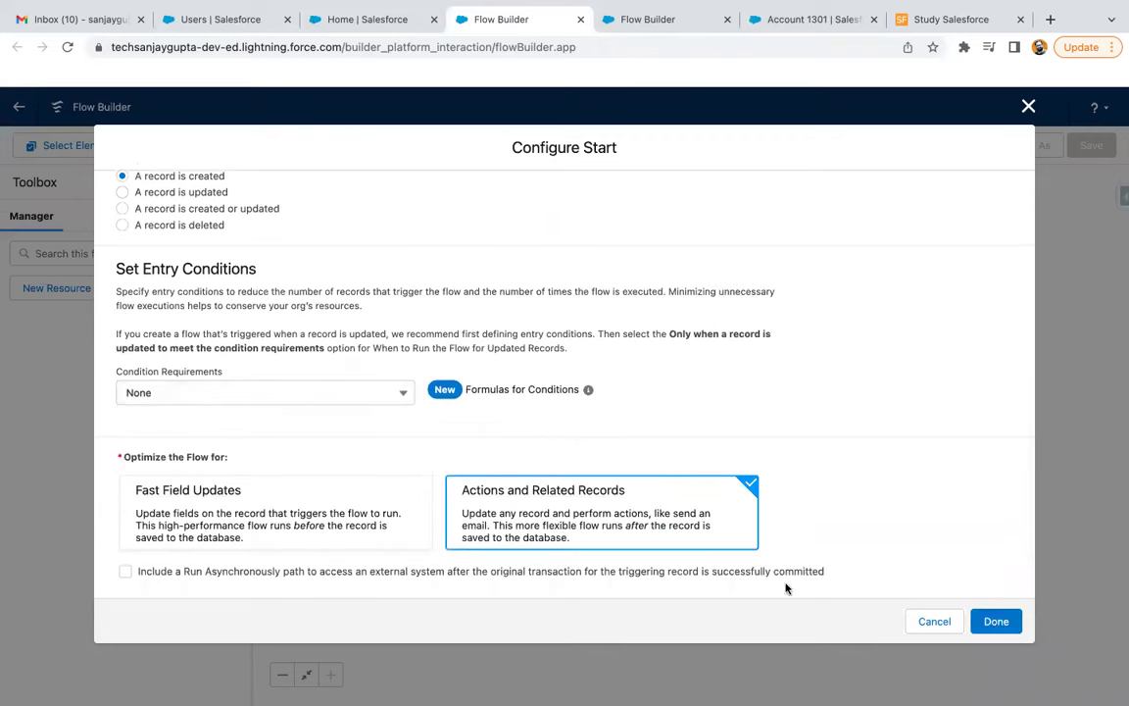
pyautogui.click(993, 619)
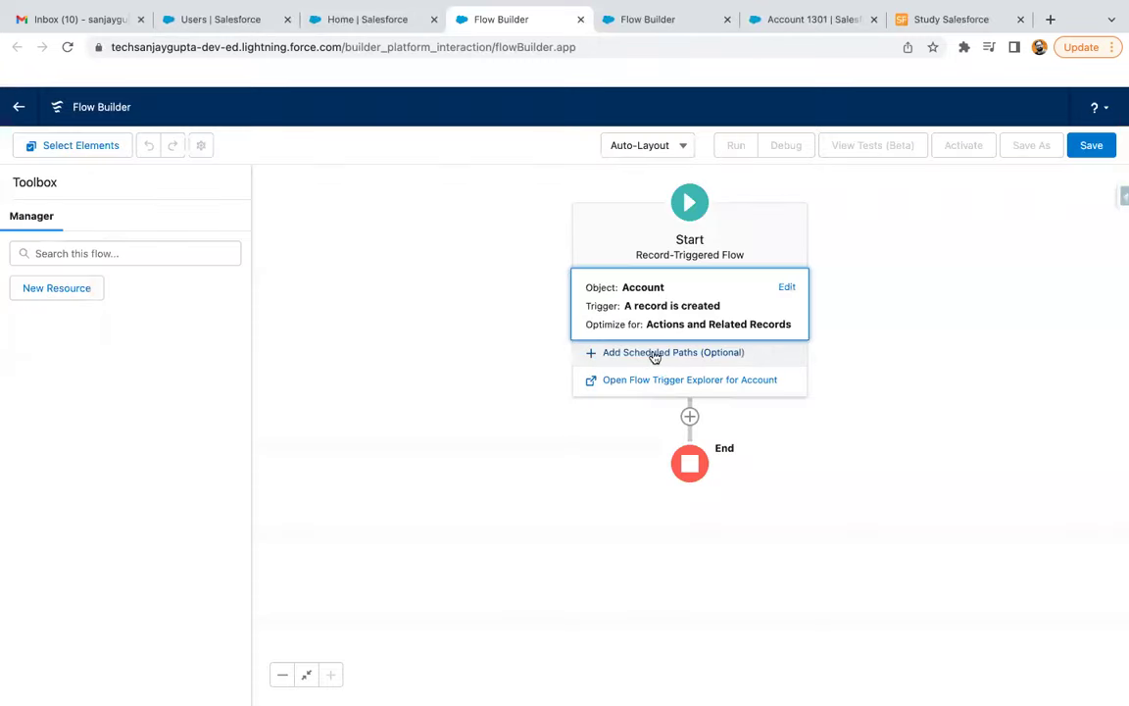
# - Add a Subflow element after Start and list the flows available to reference
pyautogui.click(690, 417)
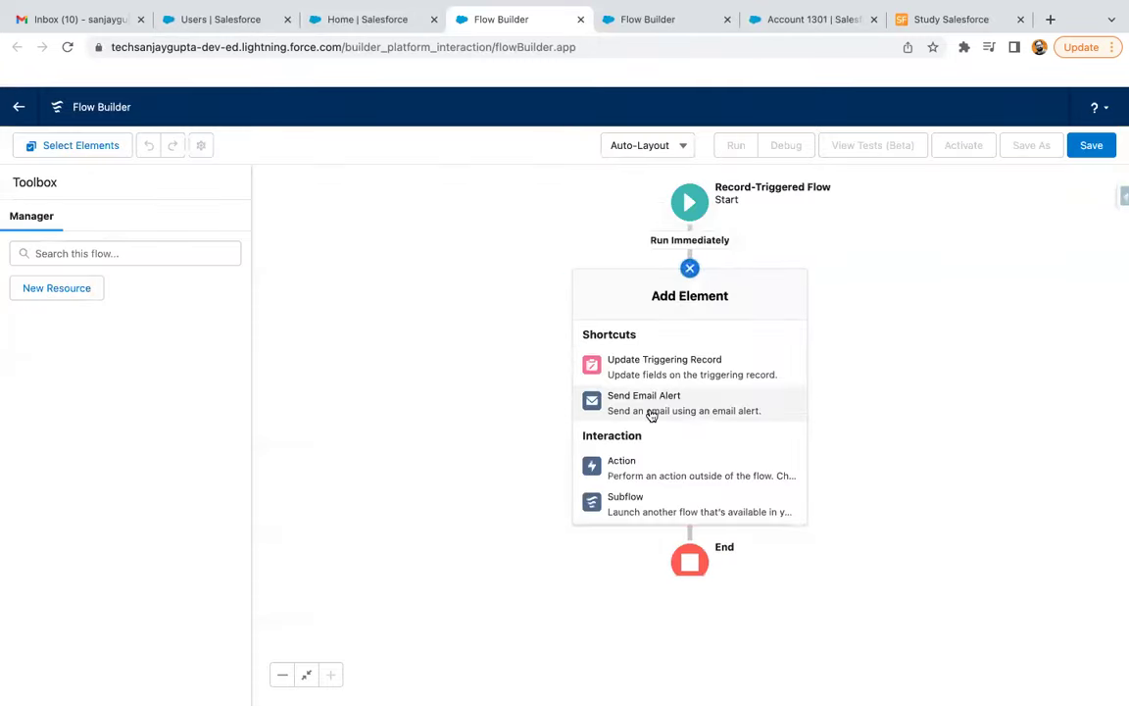
pyautogui.click(648, 508)
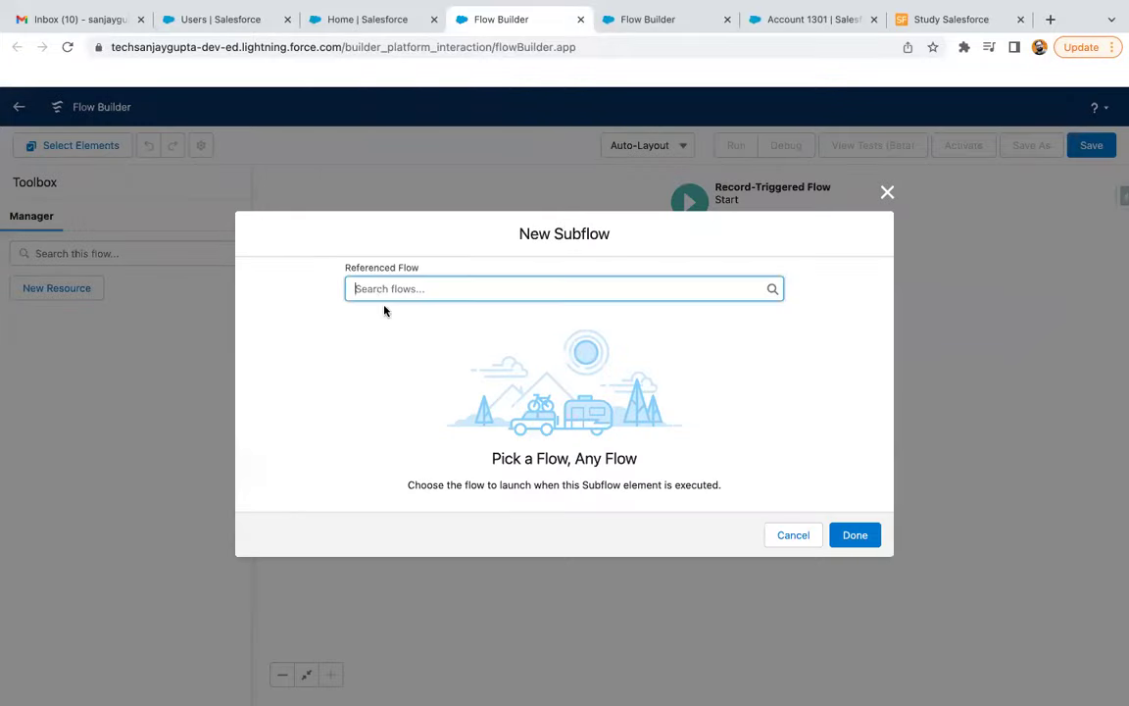
pyautogui.click(384, 289)
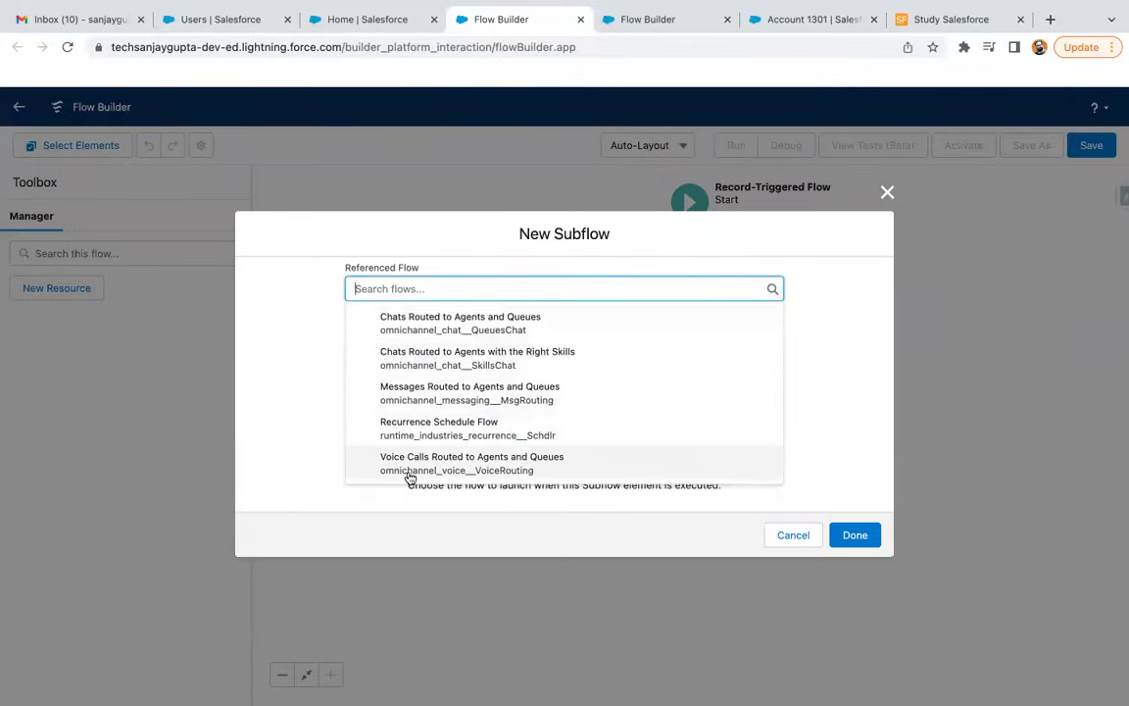
# - Browse the Setup list of all flows
pyautogui.click(345, 20)
pyautogui.scroll(-1, 449, 529)
pyautogui.scroll(1, 449, 529)
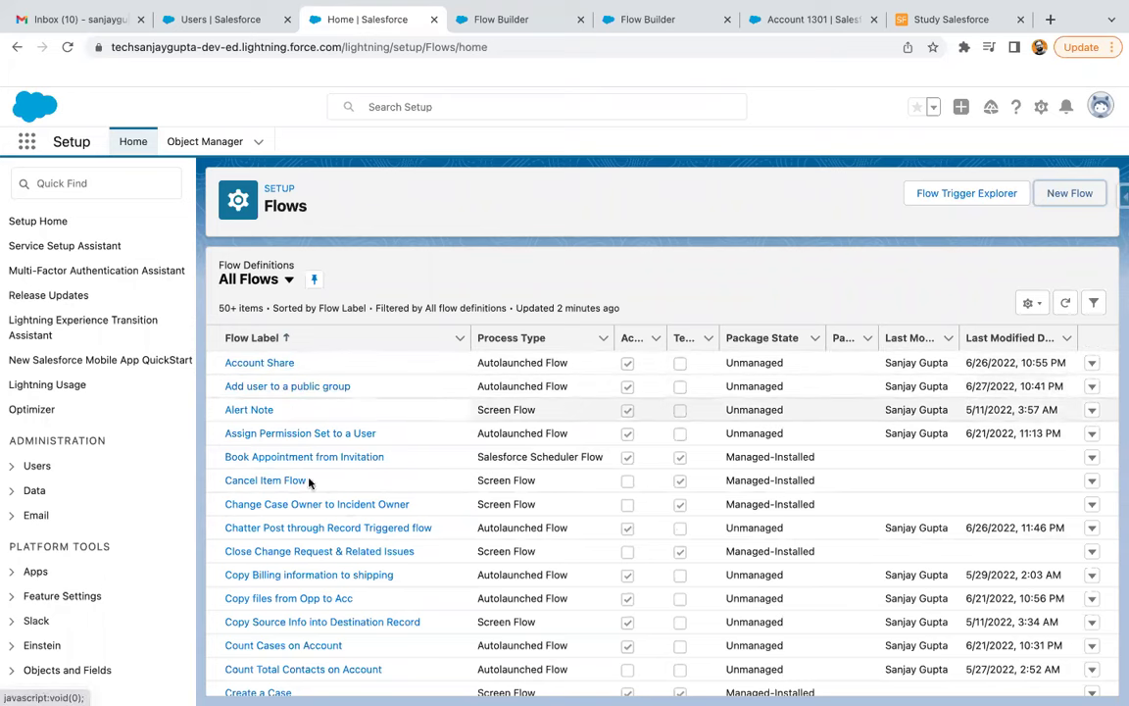
pyautogui.scroll(-6, 317, 563)
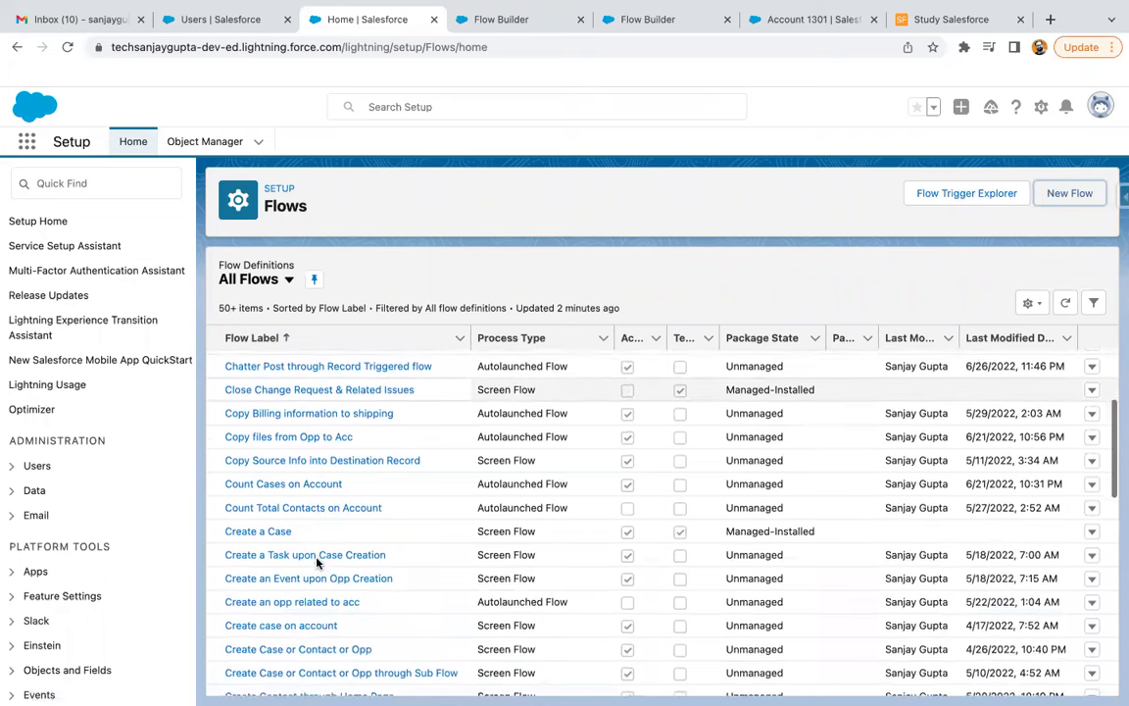
pyautogui.scroll(-6, 318, 562)
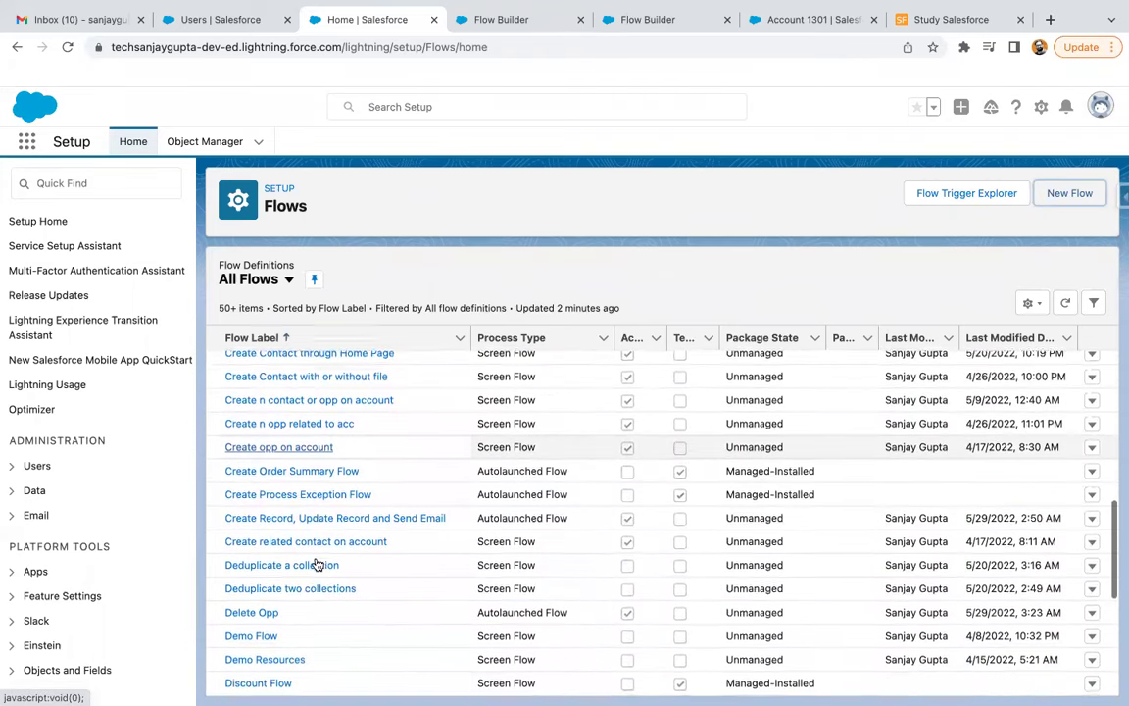
pyautogui.scroll(7, 315, 560)
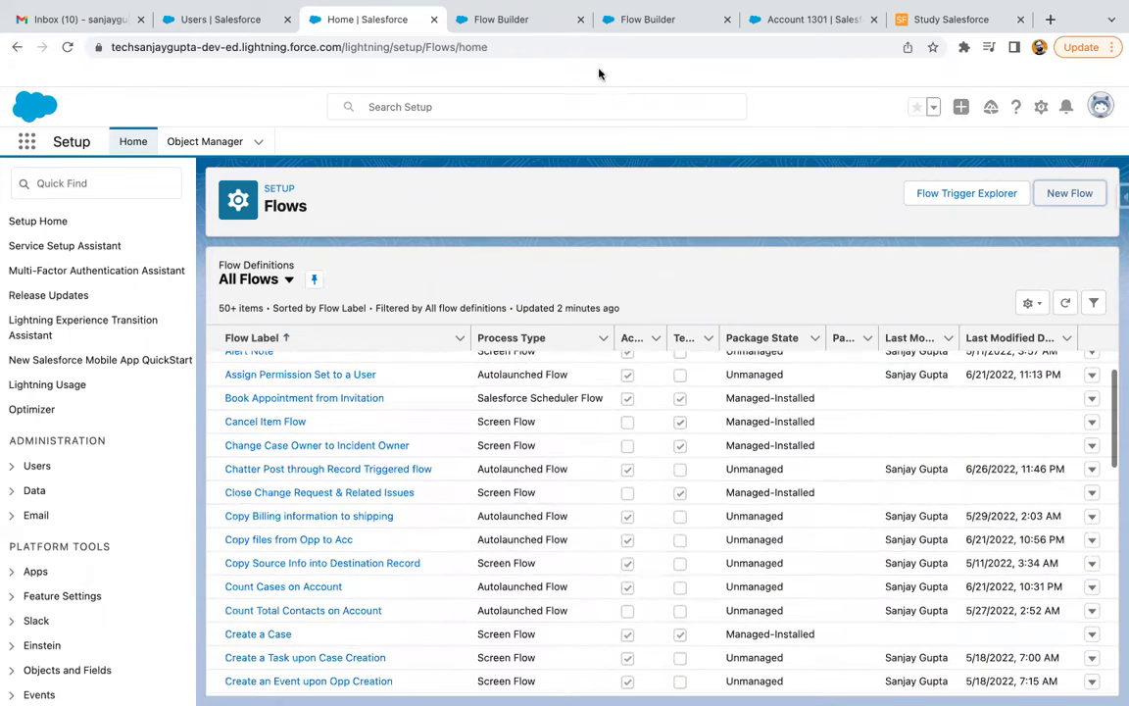
# - Return to the blank autolaunched flow and show the elements that can follow Start
pyautogui.click(509, 26)
pyautogui.click(645, 34)
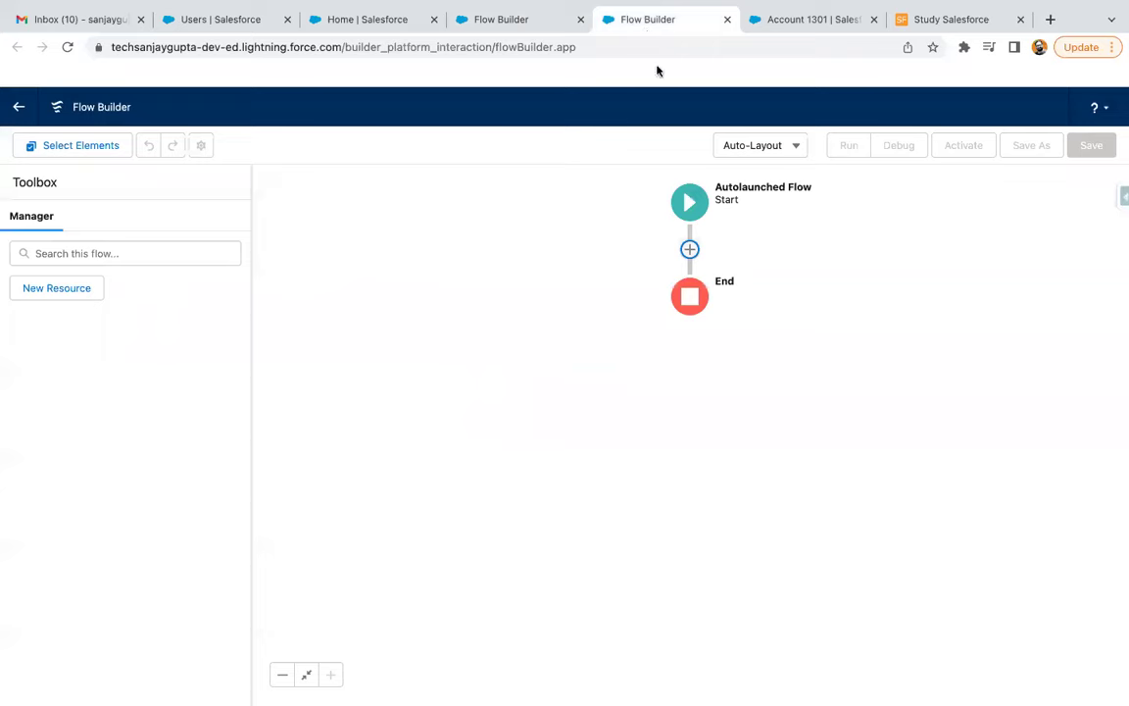
pyautogui.click(517, 22)
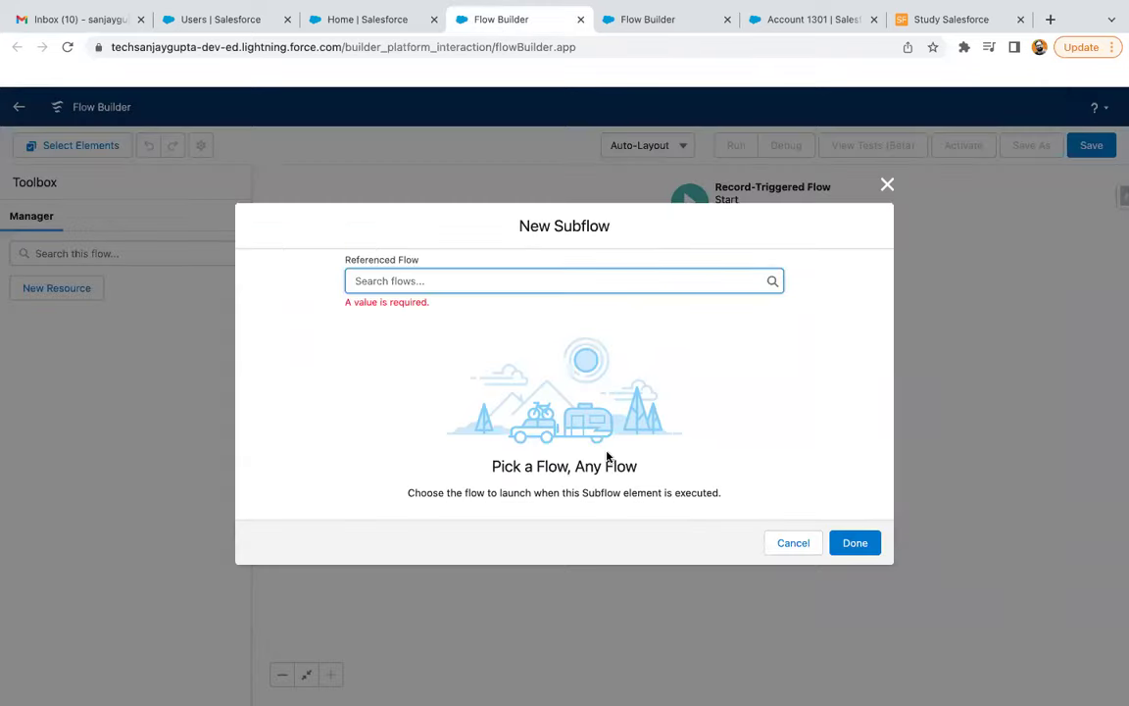
pyautogui.click(637, 19)
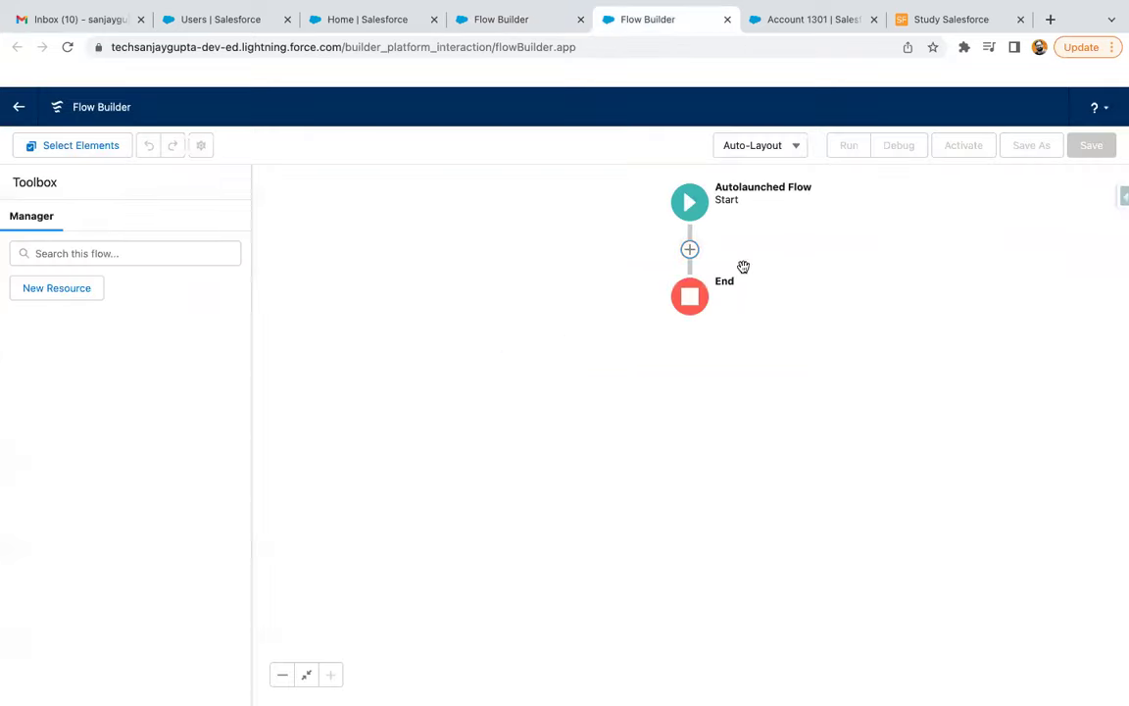
pyautogui.click(690, 250)
# - Add a Create Records element that creates one Contact with fields set individually
pyautogui.scroll(-3, 648, 398)
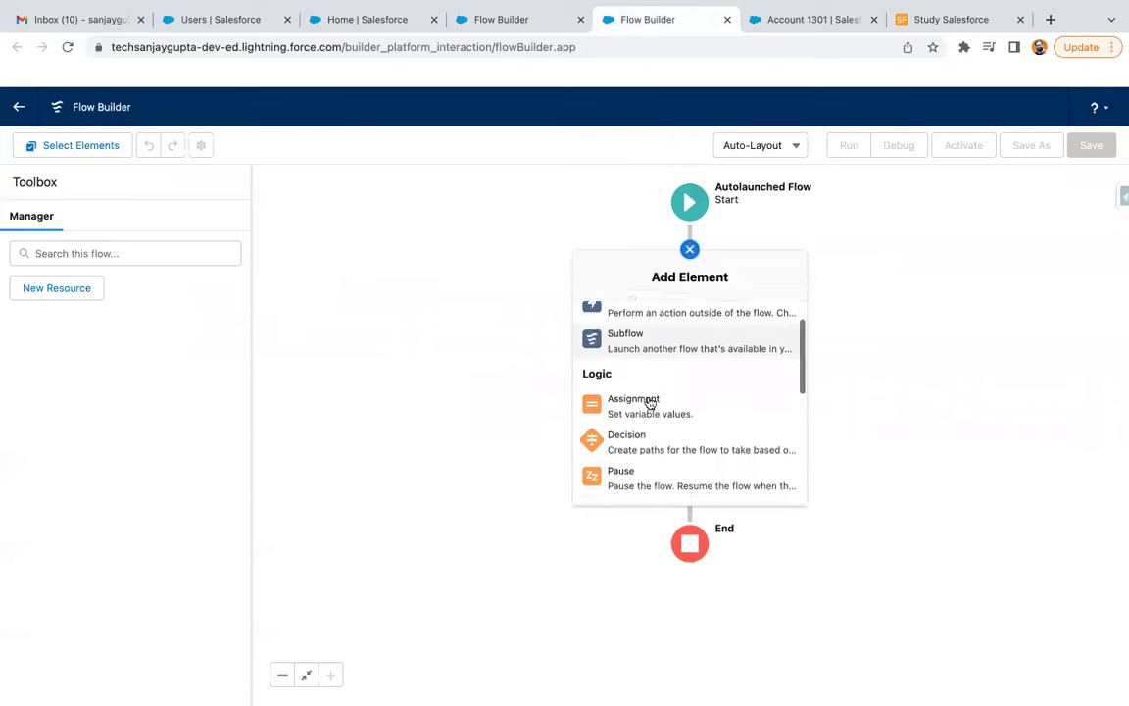
pyautogui.scroll(-3, 648, 449)
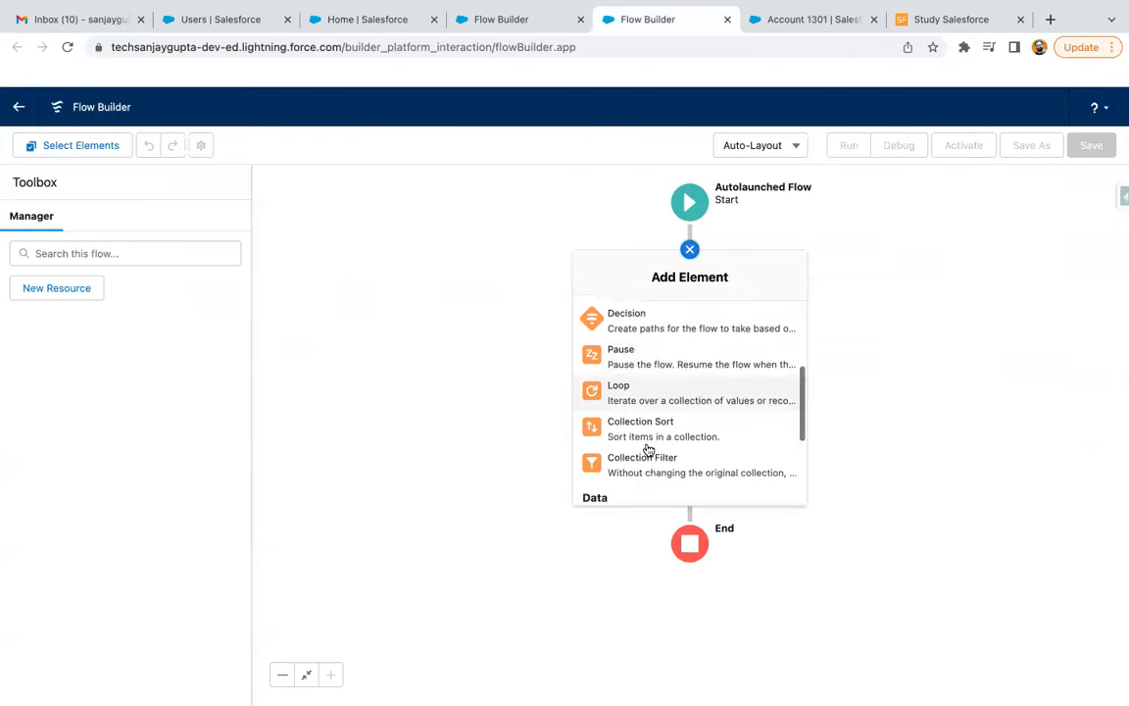
pyautogui.scroll(-1, 648, 449)
pyautogui.click(648, 419)
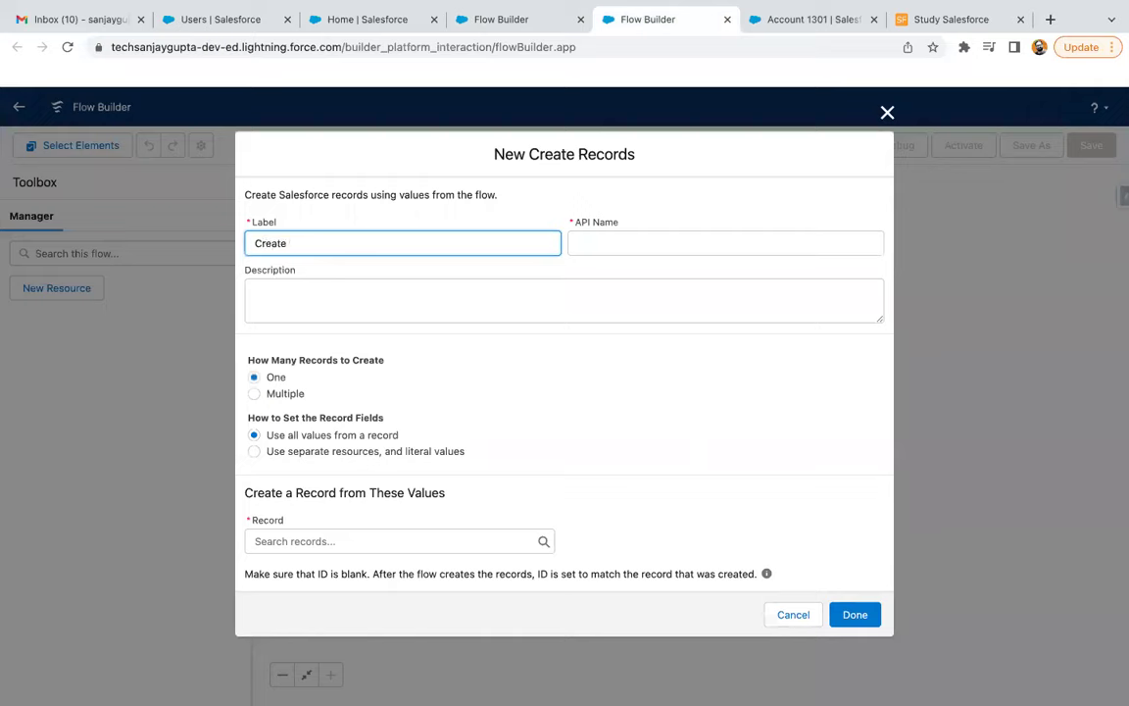
pyautogui.click(378, 452)
pyautogui.click(330, 555)
pyautogui.write('Contact')
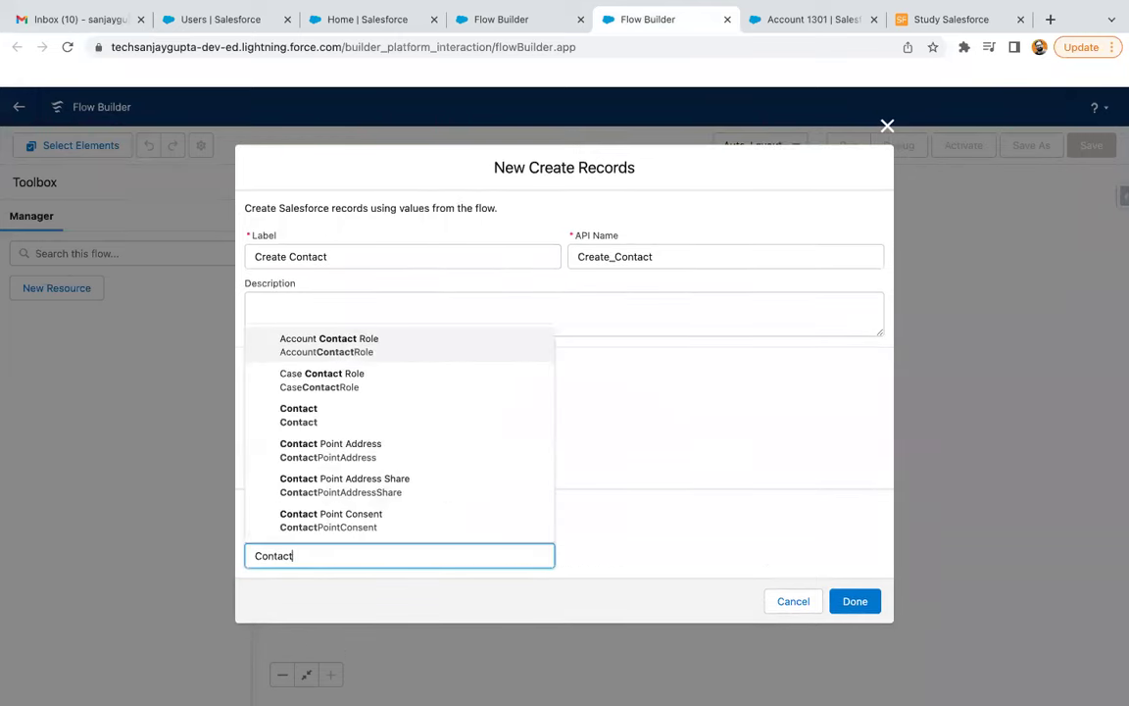
pyautogui.click(345, 428)
# - Set the Contact's FirstName to TestFirstName
pyautogui.scroll(-2, 366, 514)
pyautogui.click(366, 514)
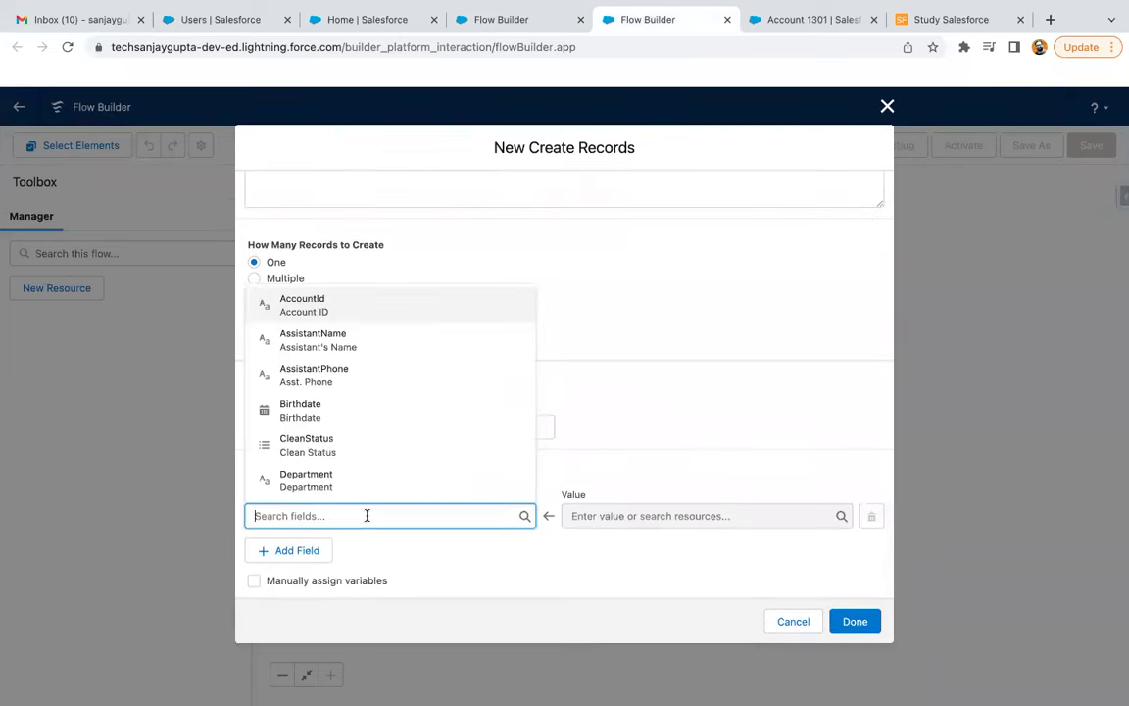
pyautogui.write('firs')
pyautogui.click(377, 483)
pyautogui.click(587, 507)
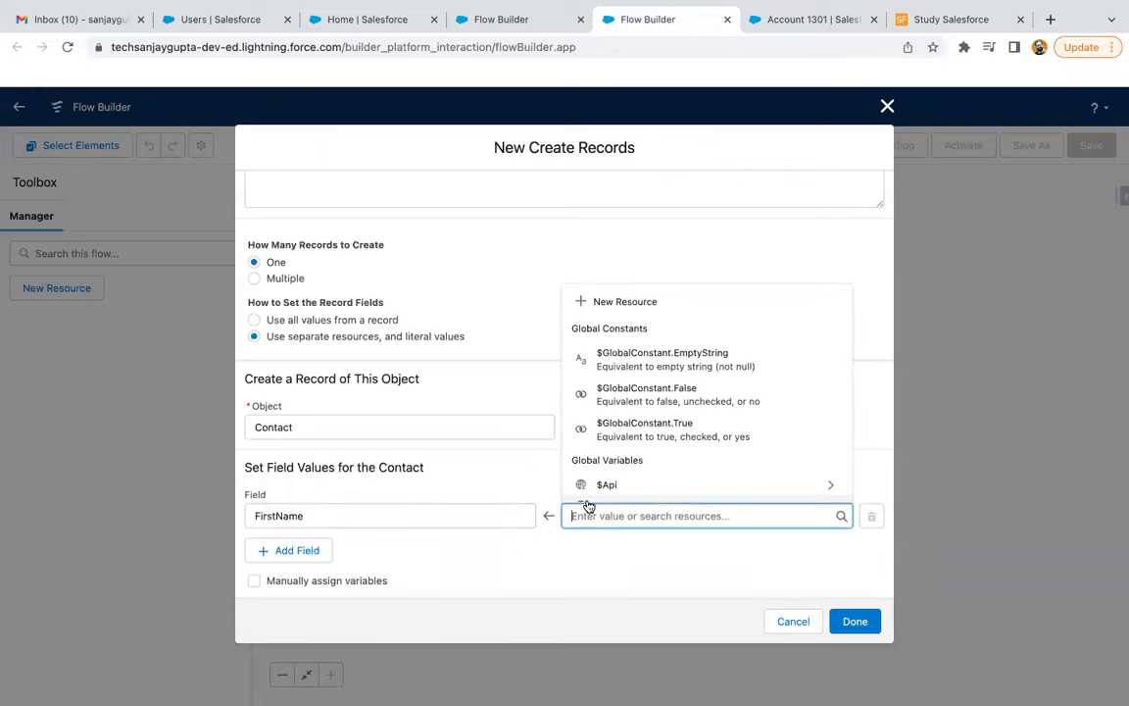
pyautogui.write('TestFirstName')
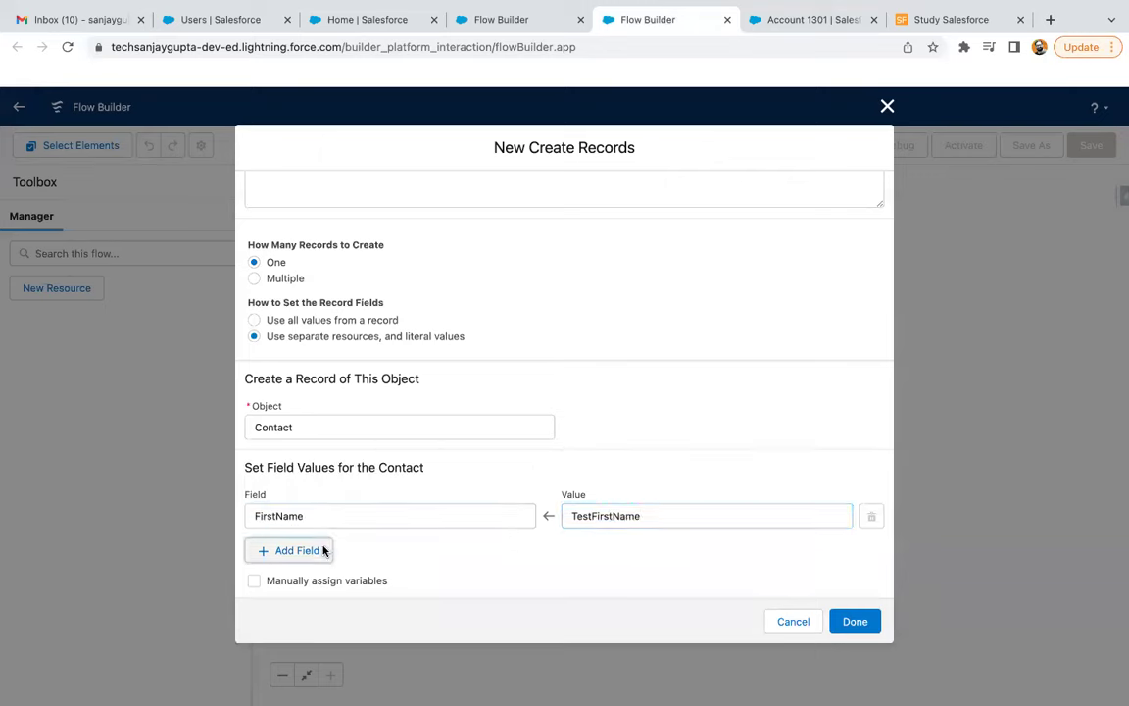
# - Add LastName TestLastName and finish the Create Contact element
pyautogui.click(323, 550)
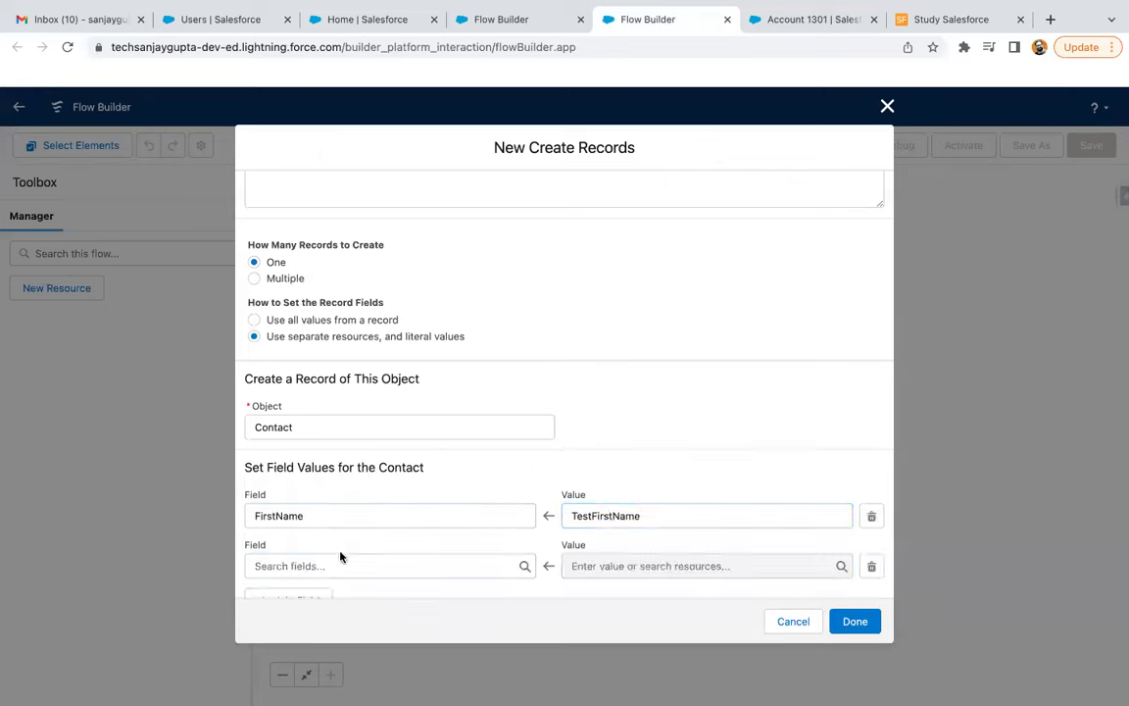
pyautogui.click(343, 560)
pyautogui.write('last')
pyautogui.click(363, 548)
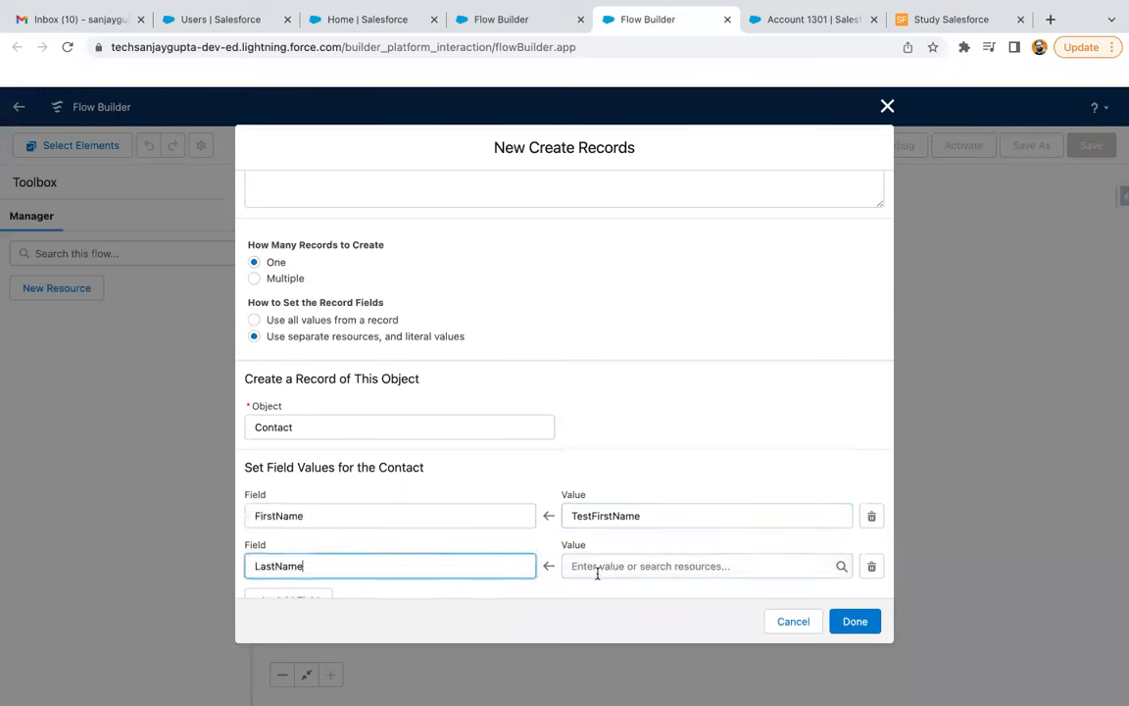
pyautogui.click(597, 568)
pyautogui.write('TestLastName')
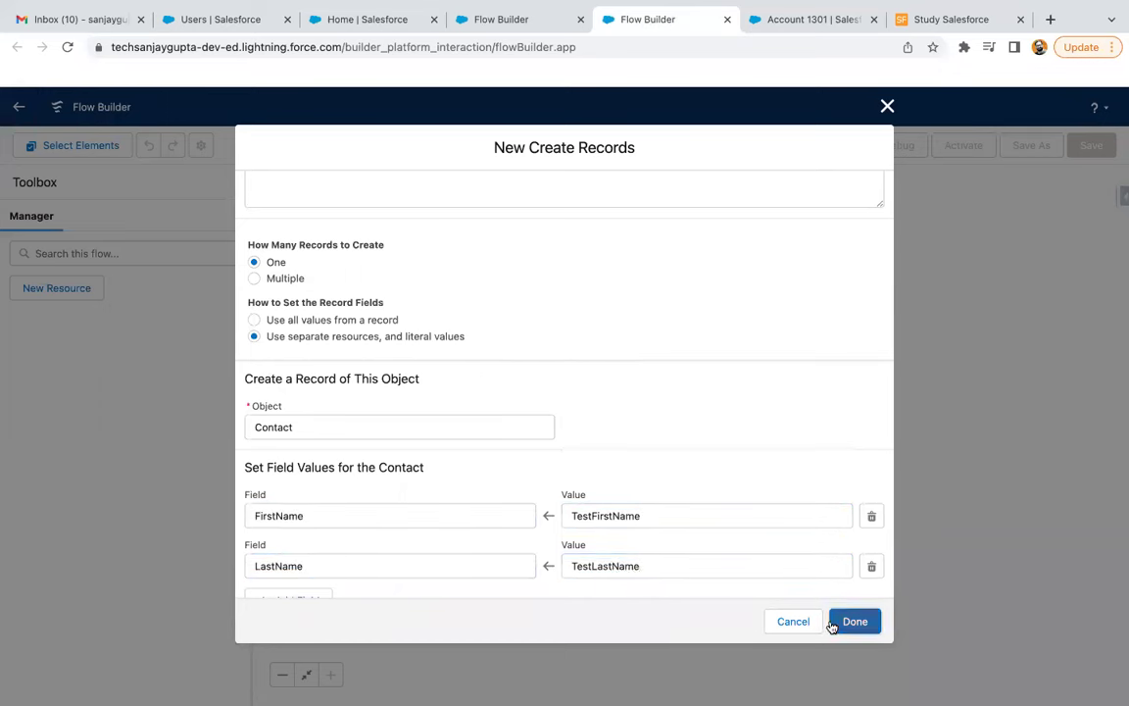
pyautogui.click(834, 621)
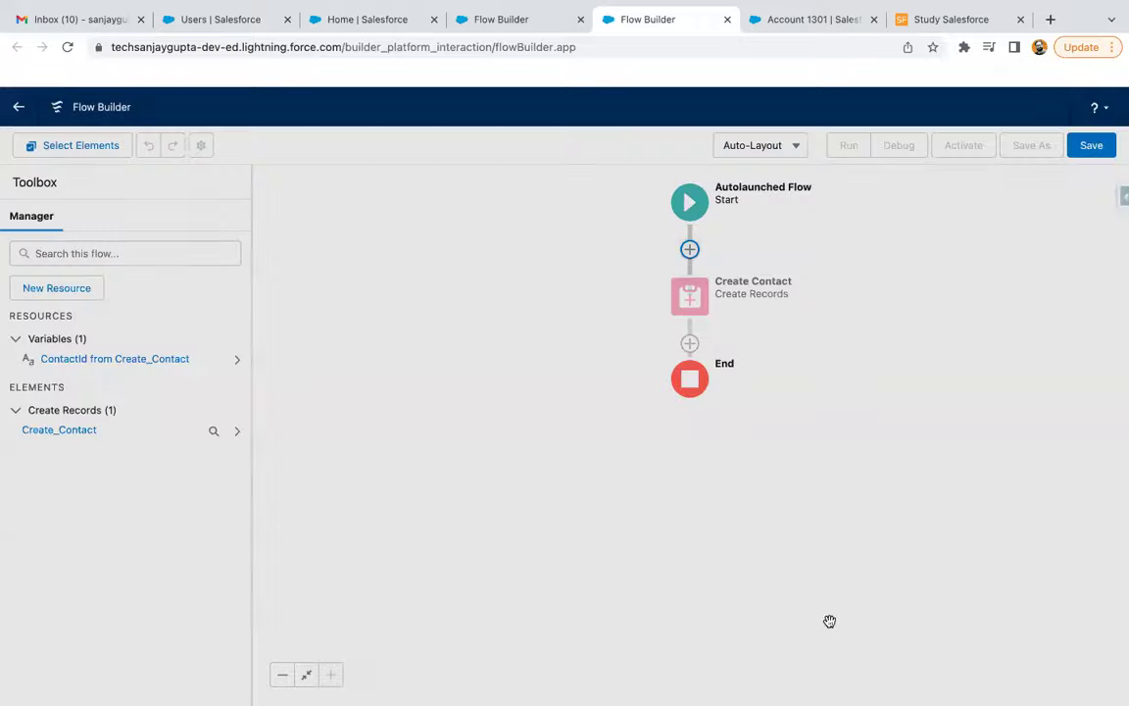
# - Save the flow as Demo AutolaunchedFlow, activate it, and return to the record-triggered flow
pyautogui.click(1091, 145)
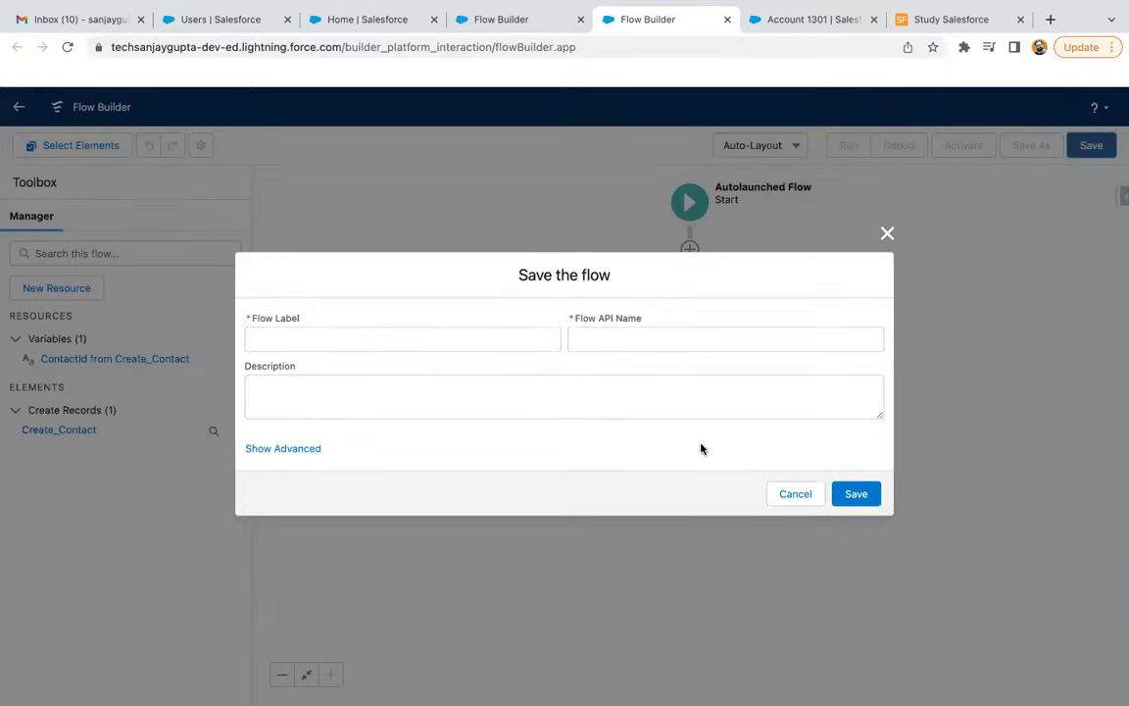
pyautogui.click(325, 333)
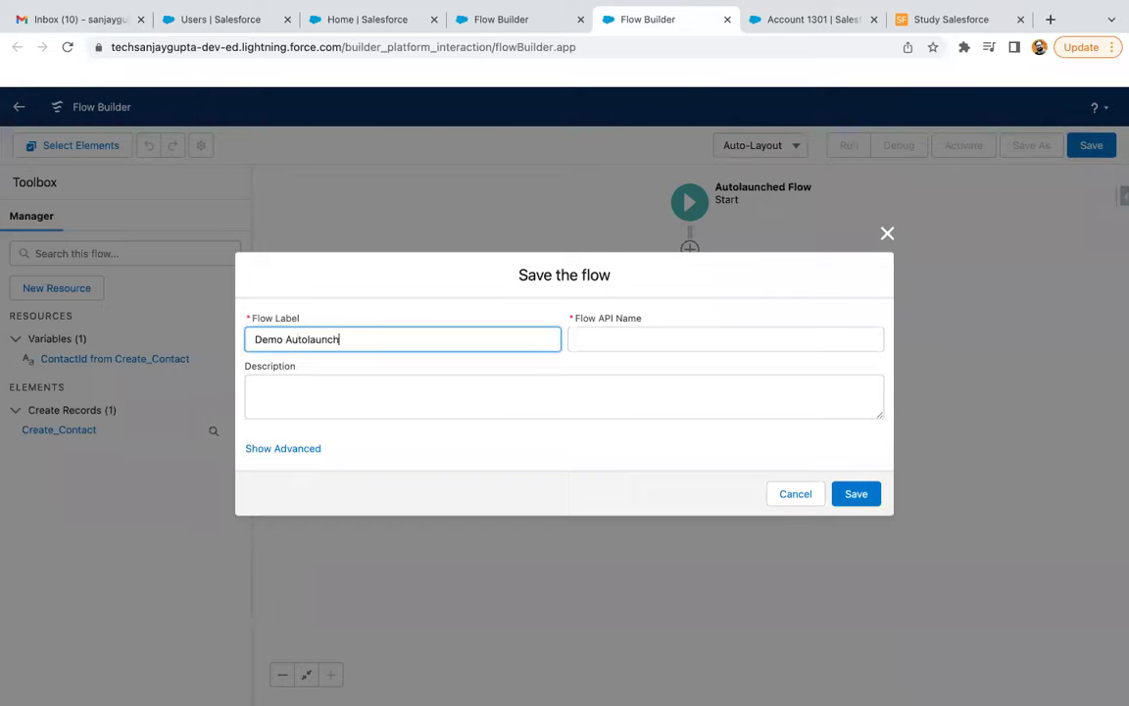
pyautogui.click(552, 441)
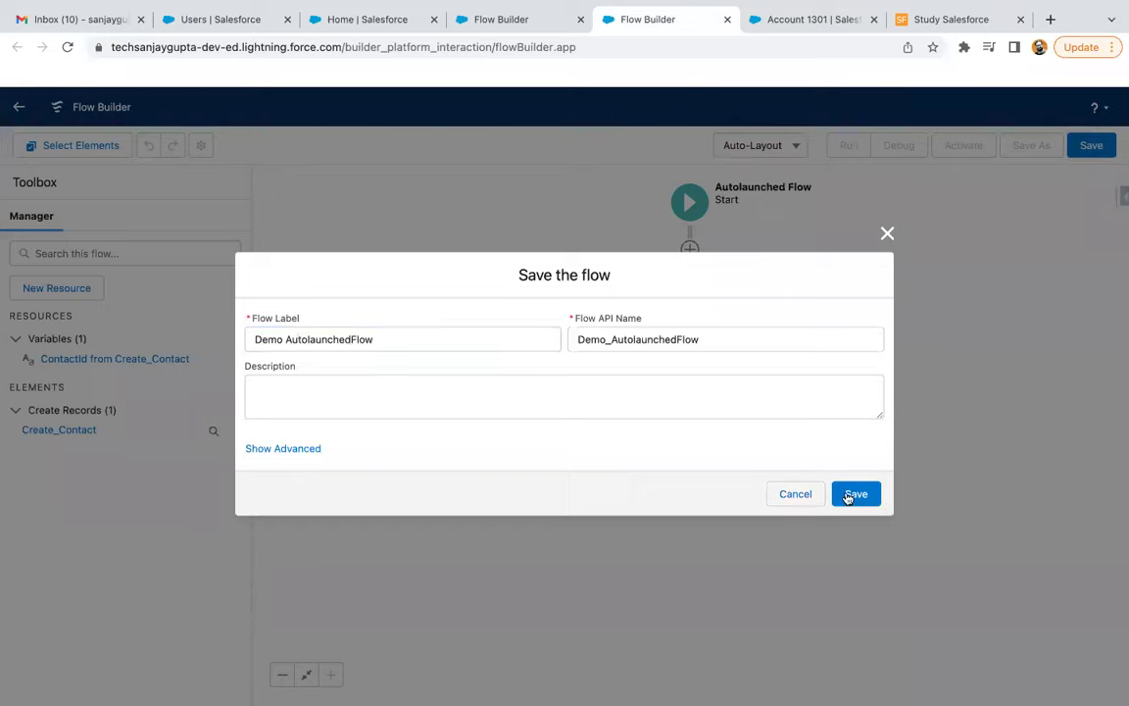
pyautogui.click(856, 493)
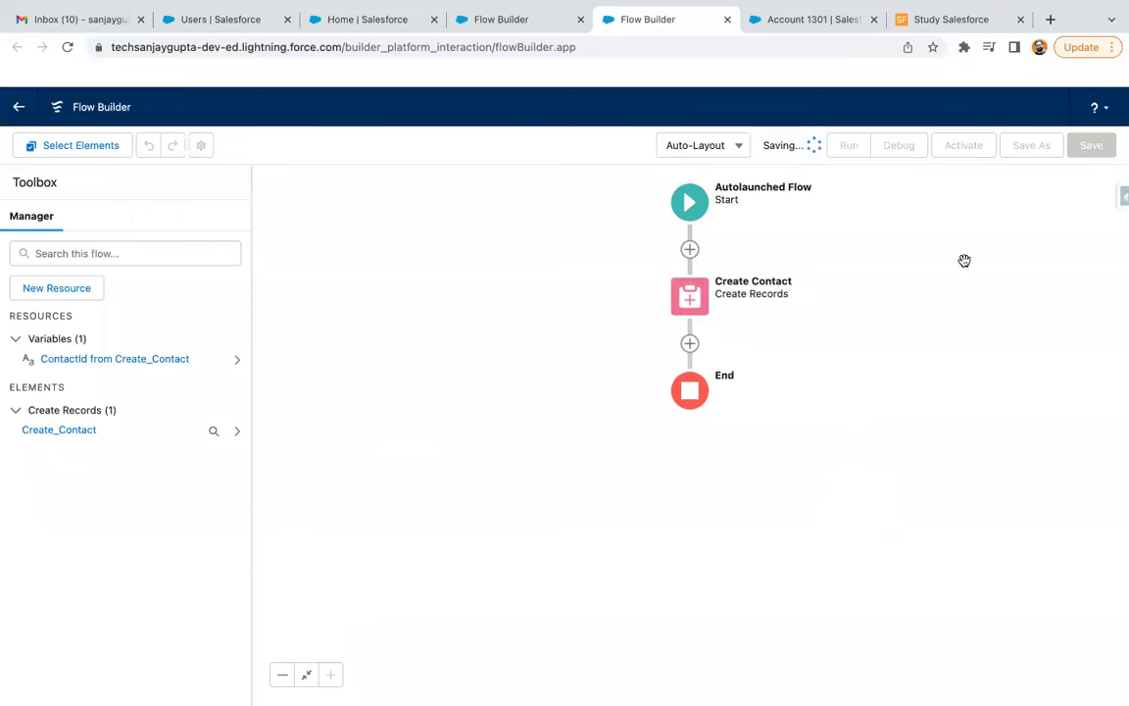
pyautogui.click(961, 147)
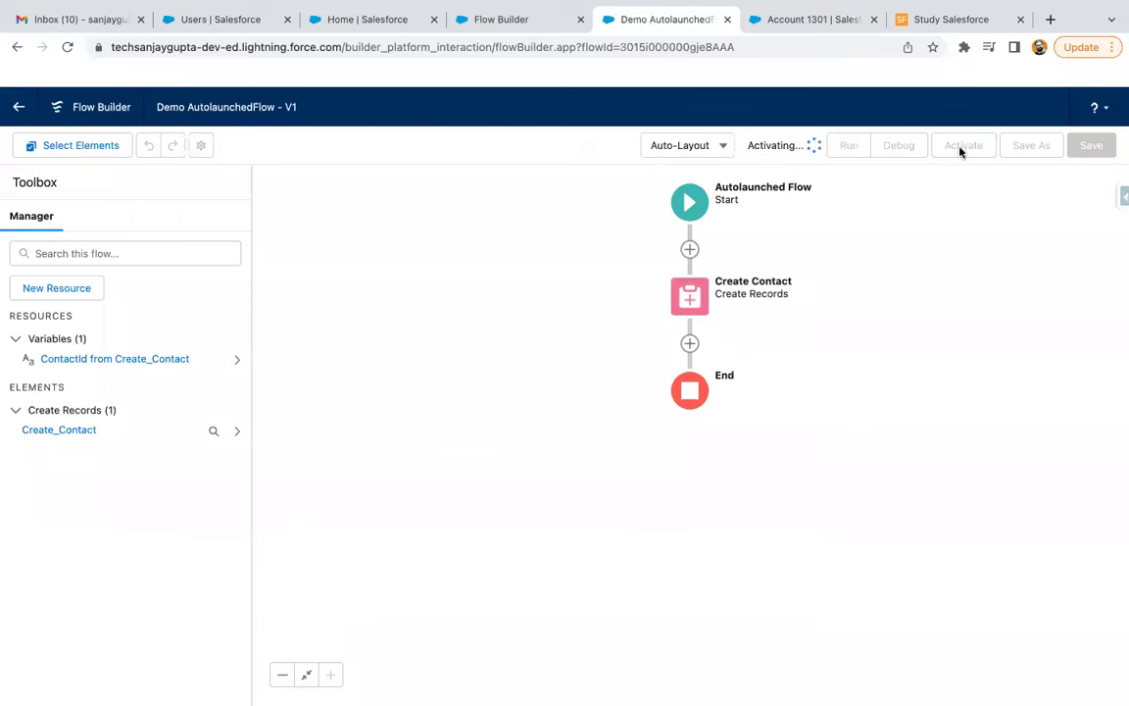
pyautogui.click(486, 19)
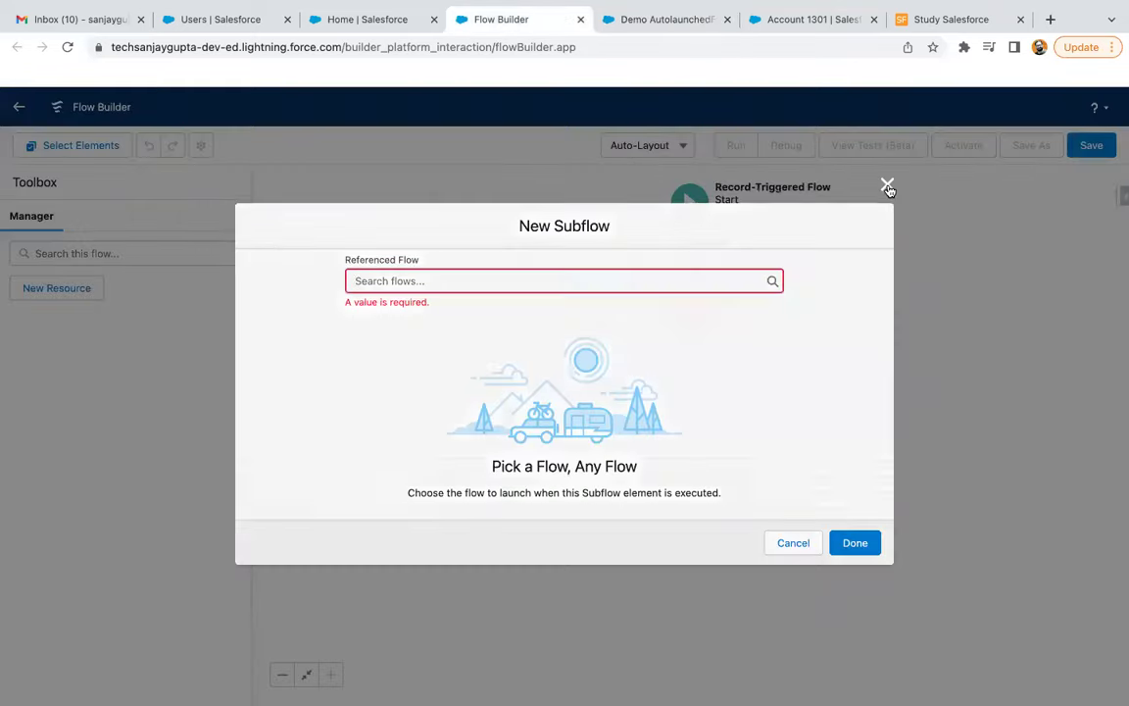
# - Discard the unfinished subflow setup and reload the Flow Builder page
pyautogui.click(887, 184)
pyautogui.click(68, 47)
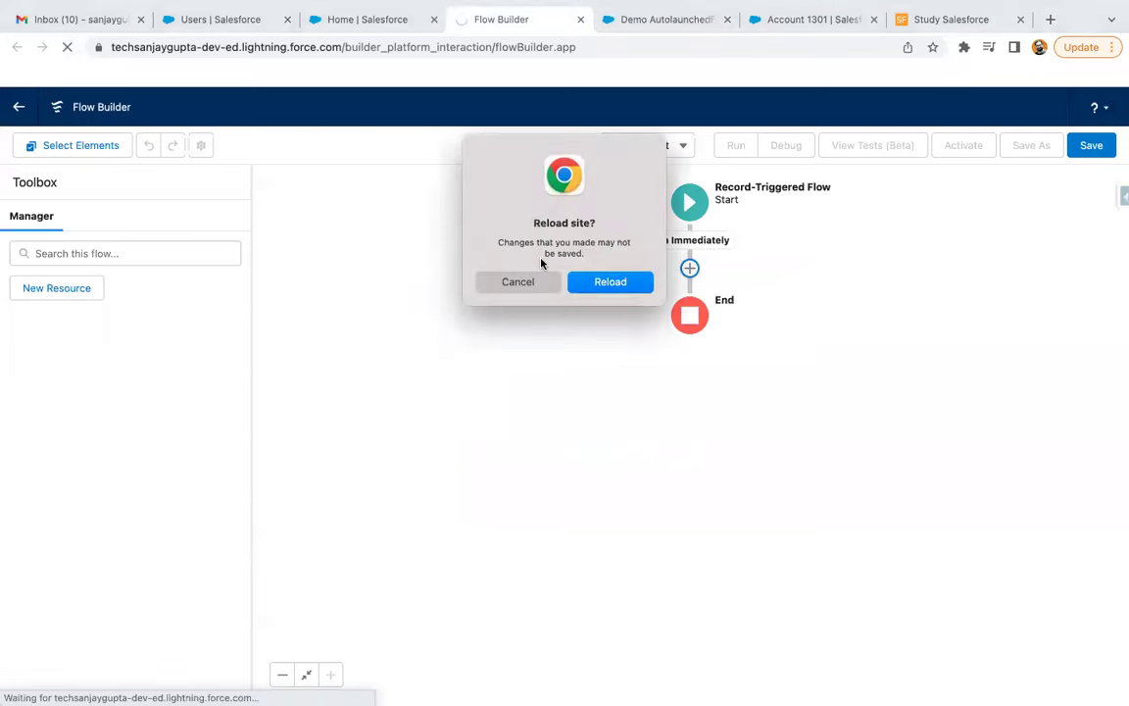
pyautogui.click(611, 282)
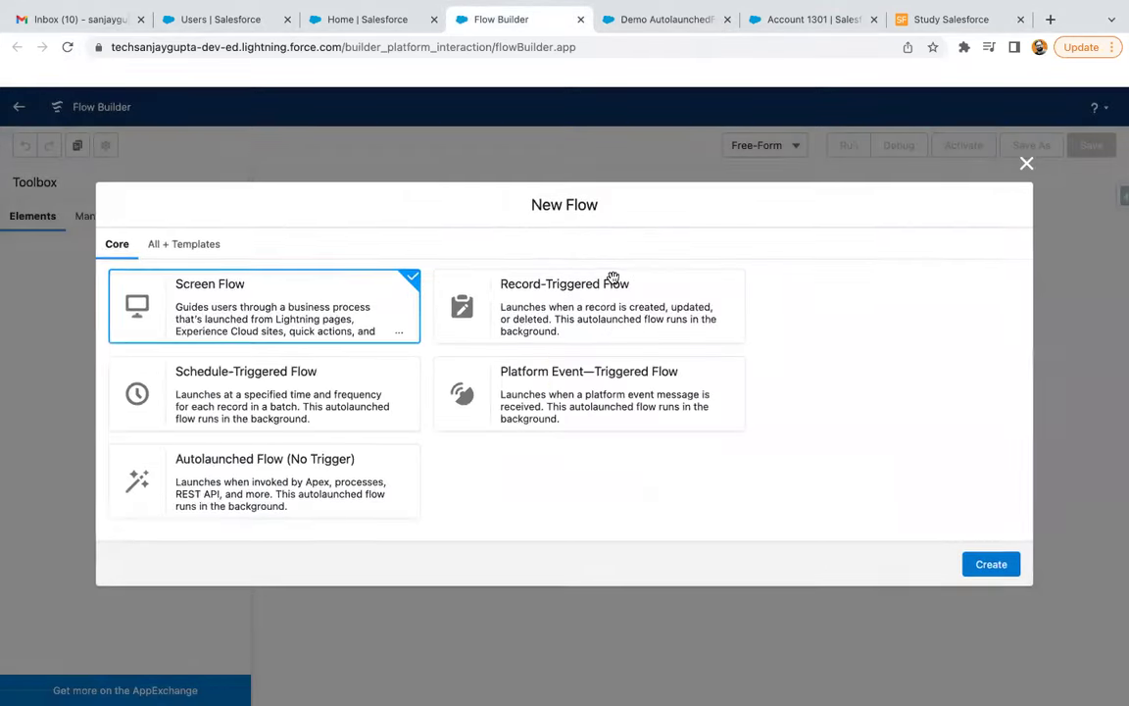
# - Create a fresh record-triggered flow on Account, triggered when a record is created
pyautogui.click(437, 329)
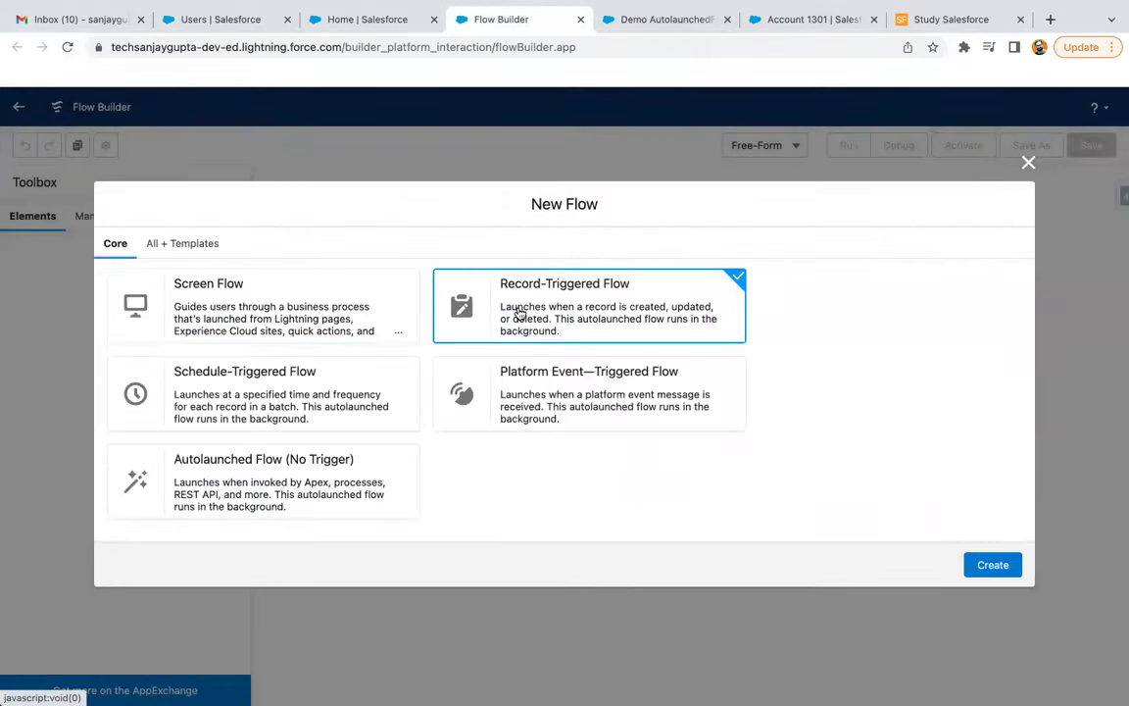
pyautogui.click(992, 565)
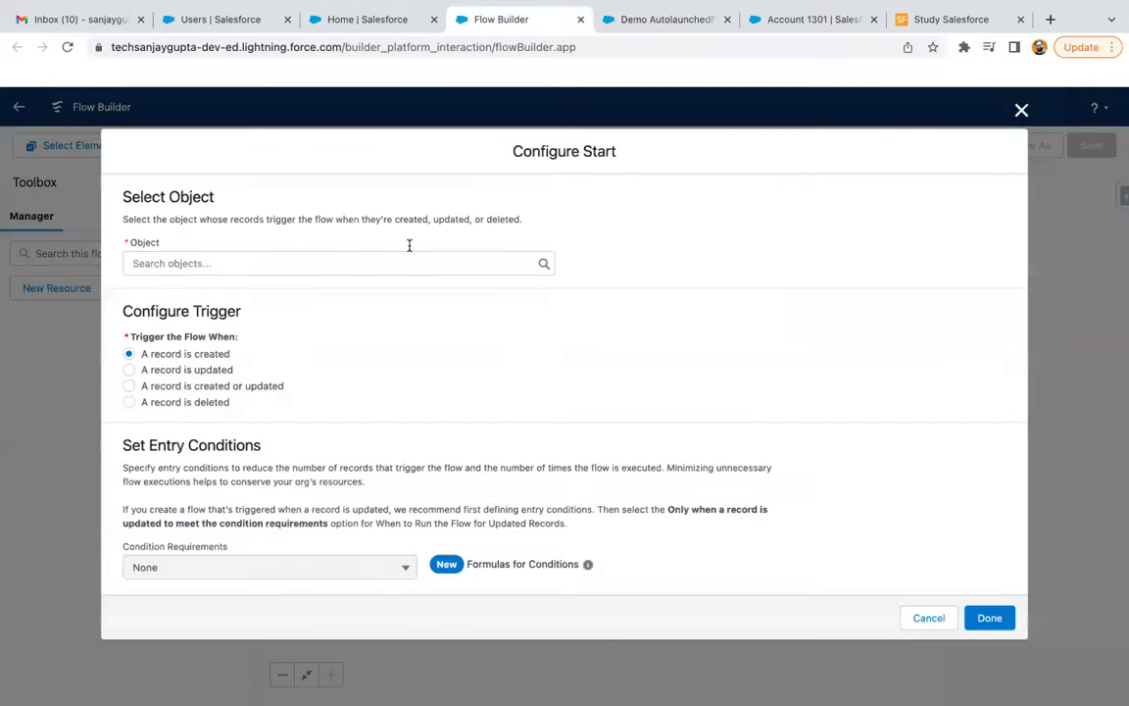
pyautogui.click(283, 261)
pyautogui.click(176, 299)
pyautogui.scroll(-3, 588, 441)
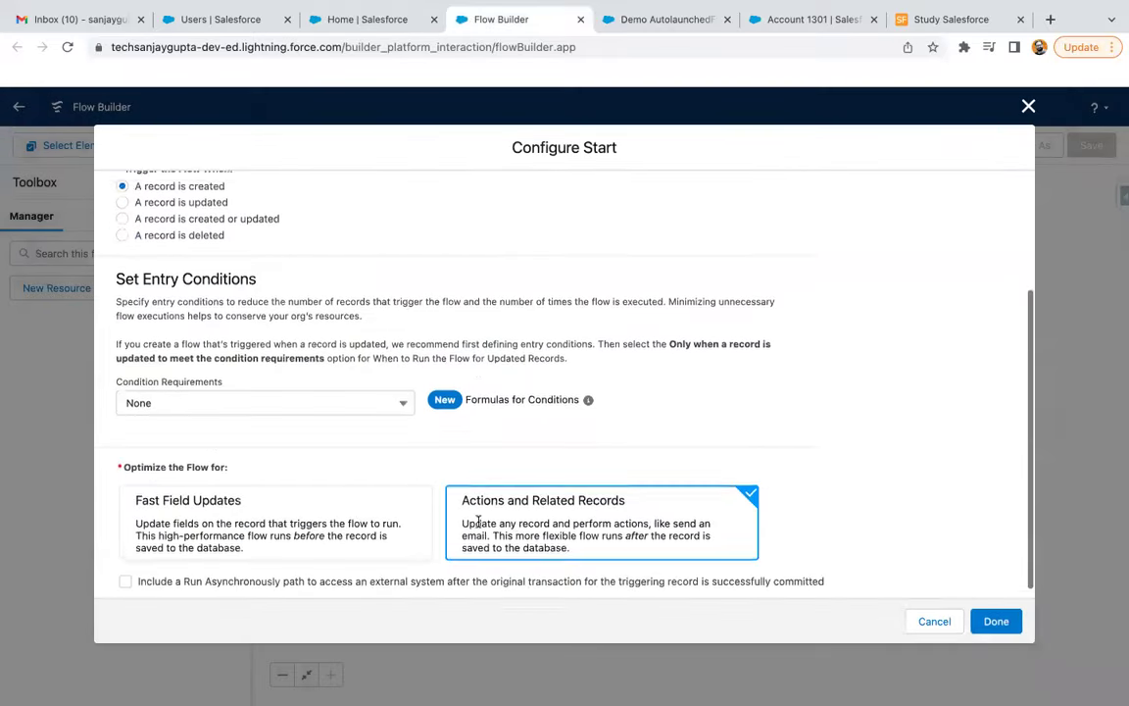
pyautogui.click(995, 620)
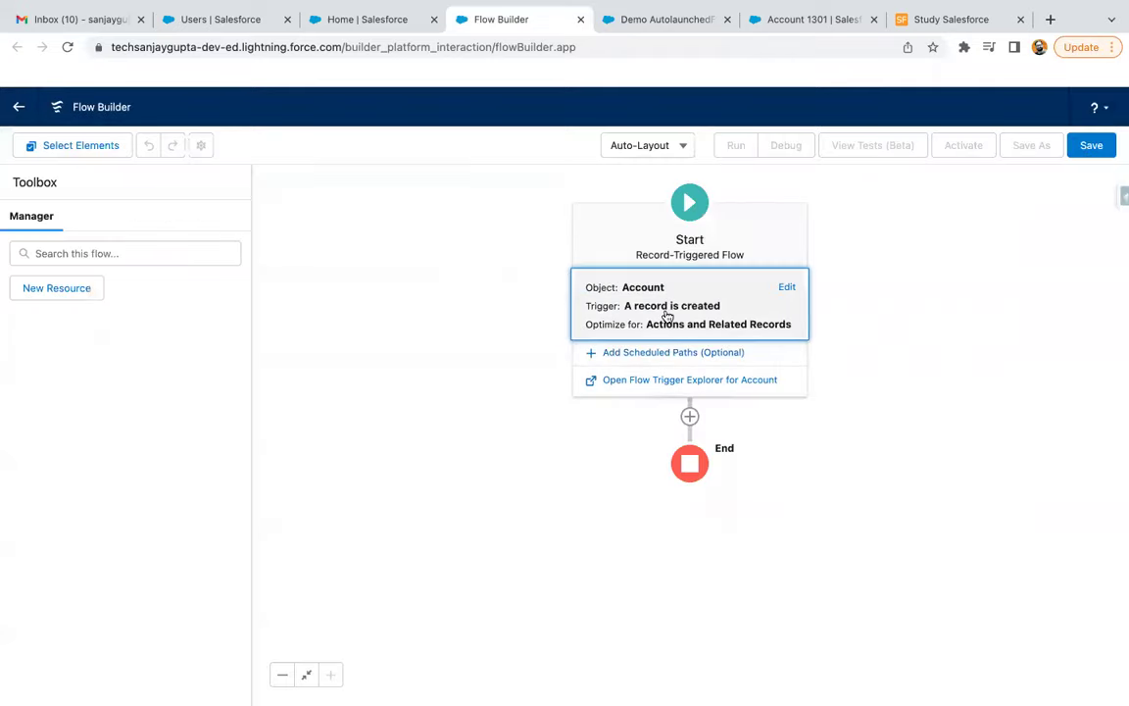
# - Add a Subflow element after Start that references Demo AutolaunchedFlow
pyautogui.click(690, 415)
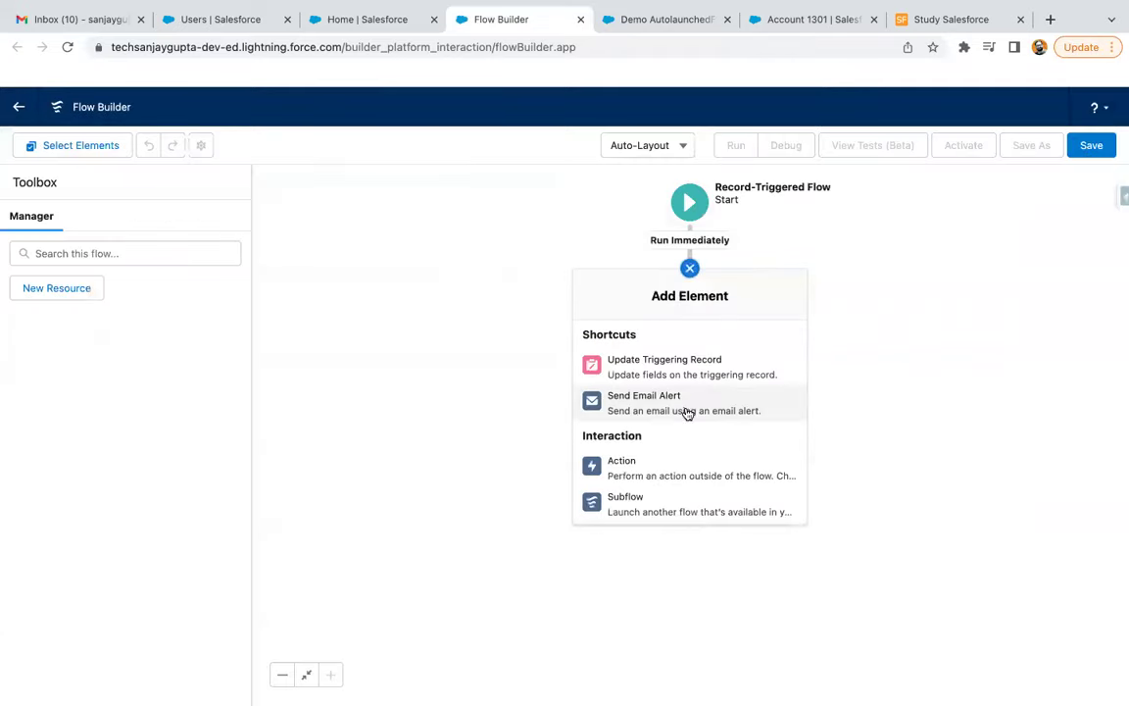
pyautogui.click(629, 471)
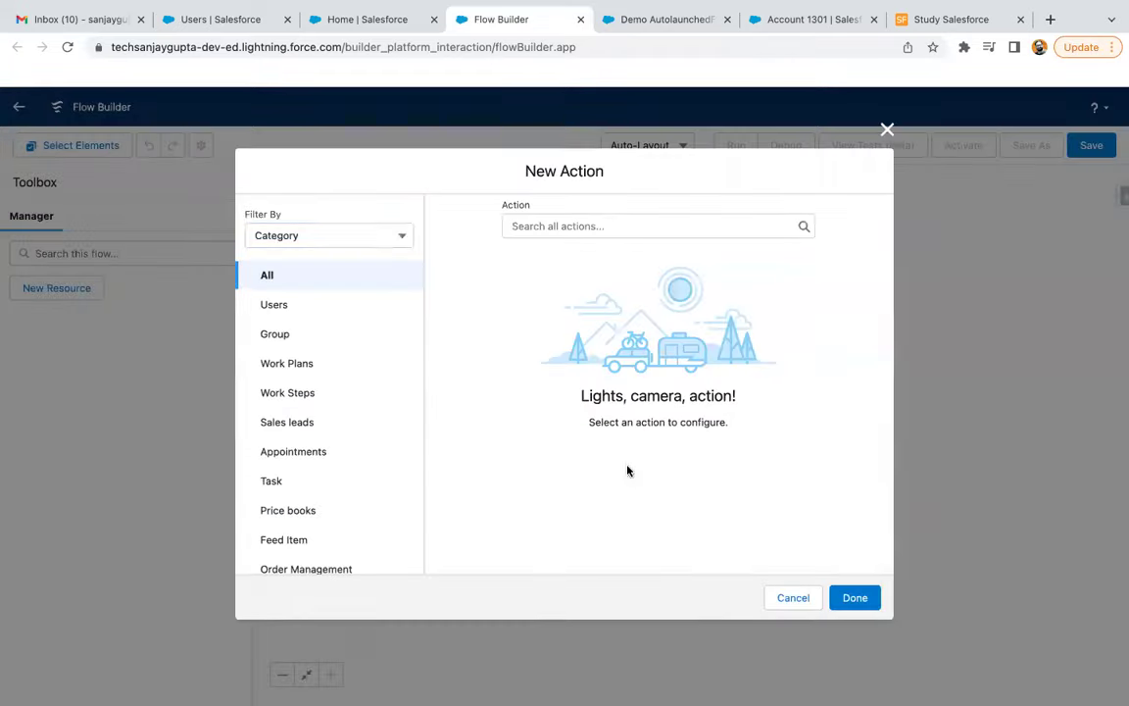
pyautogui.click(789, 597)
pyautogui.click(689, 267)
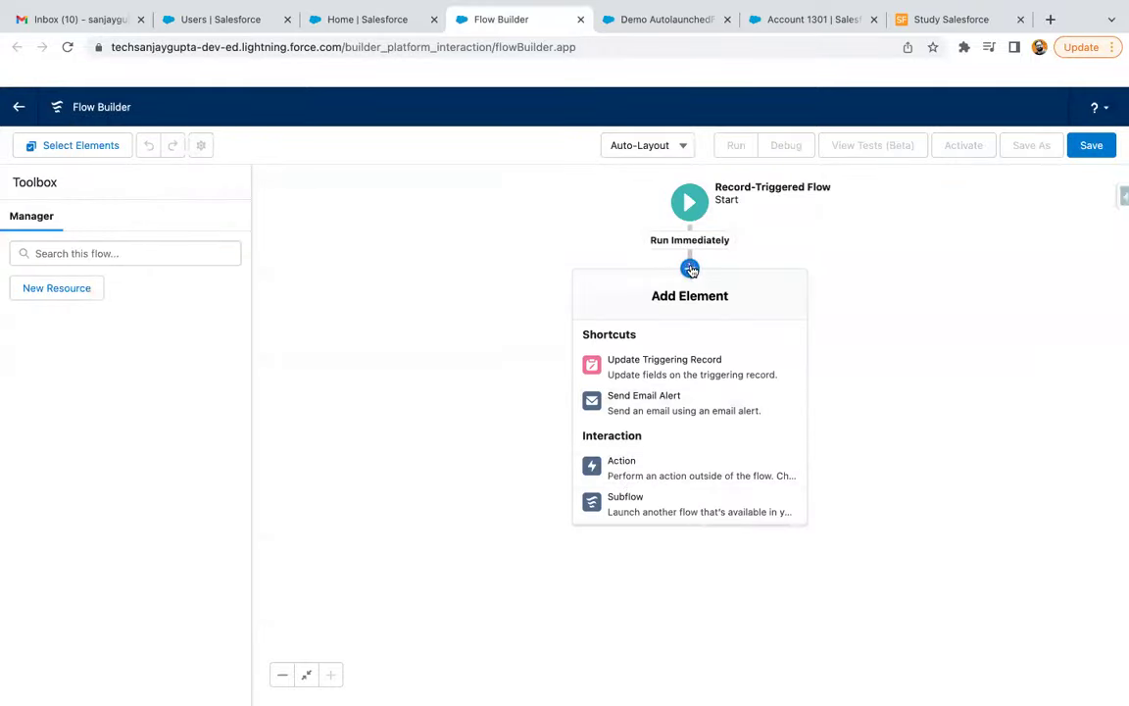
pyautogui.click(630, 502)
pyautogui.click(392, 286)
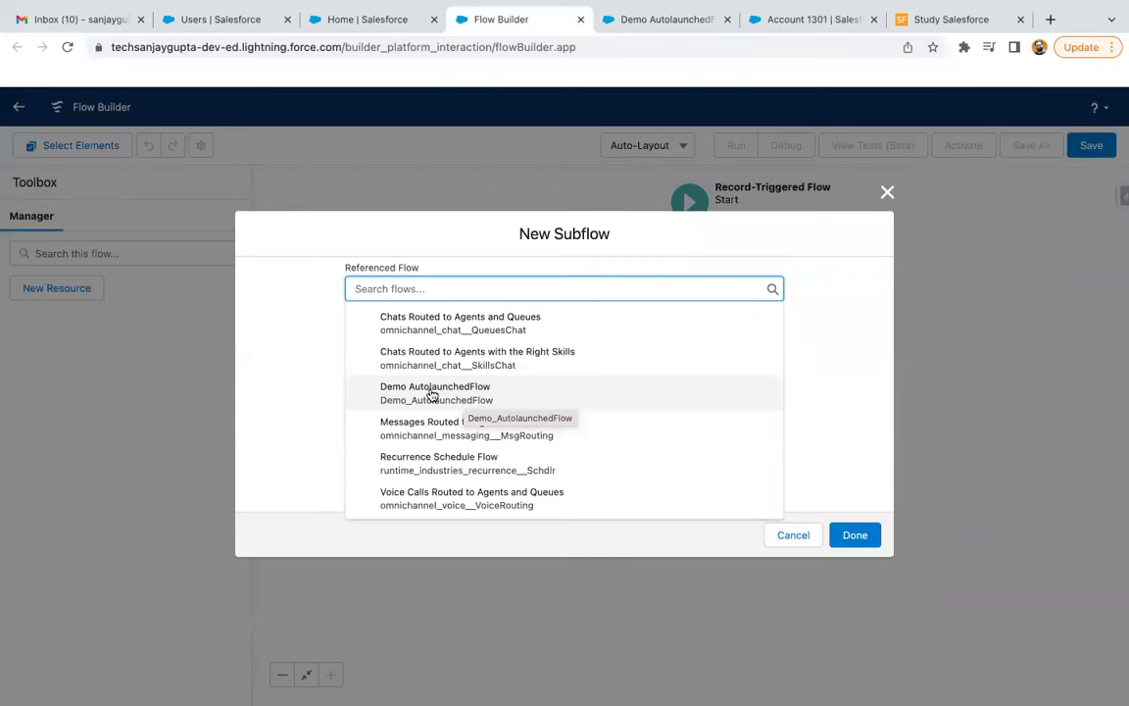
pyautogui.click(440, 392)
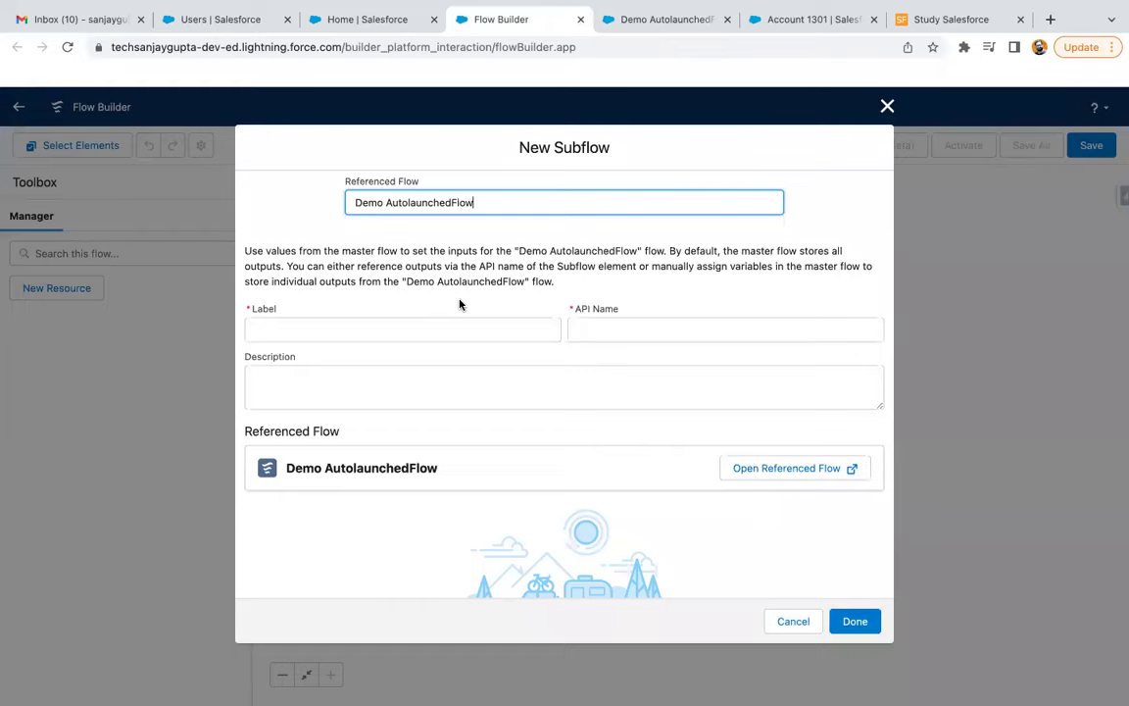
# - Label the subflow element 'Call SubFlow' and place it between Start and End
pyautogui.click(381, 329)
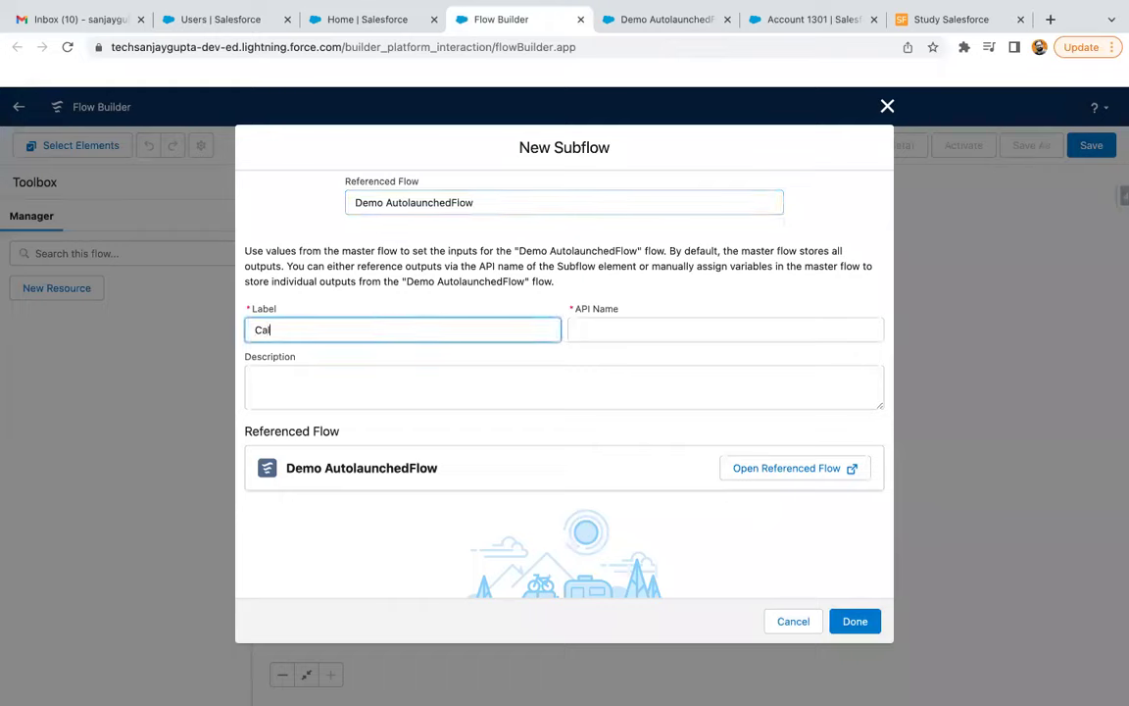
pyautogui.click(509, 384)
pyautogui.click(574, 486)
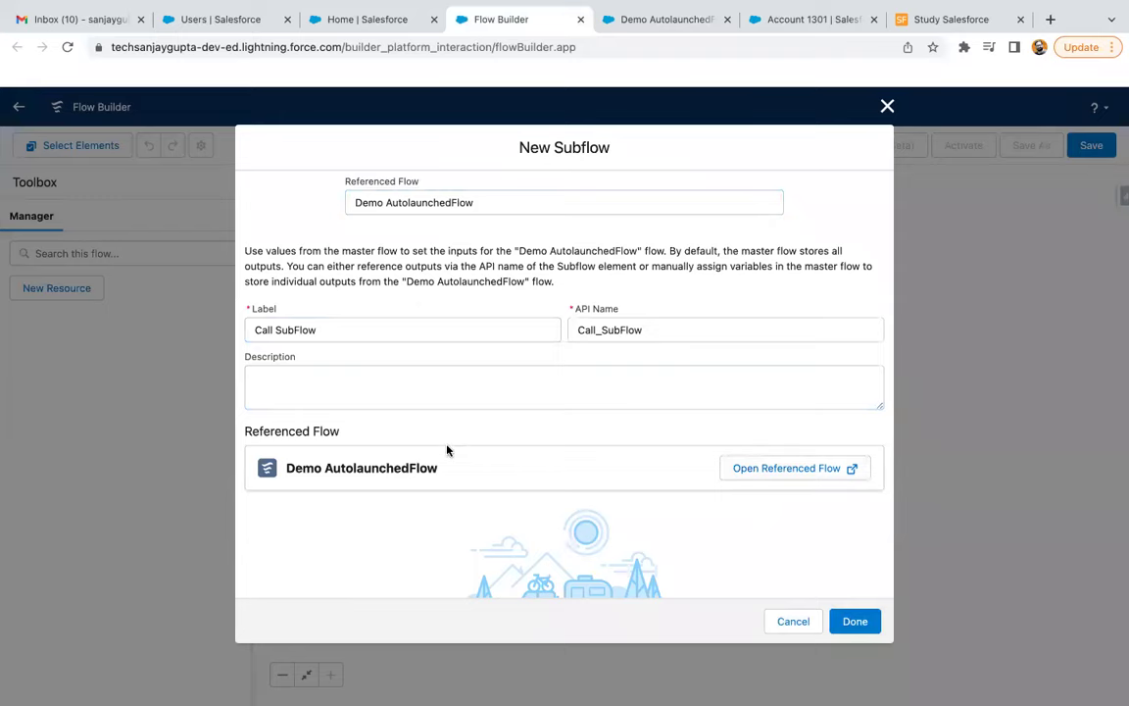
pyautogui.scroll(-3, 447, 450)
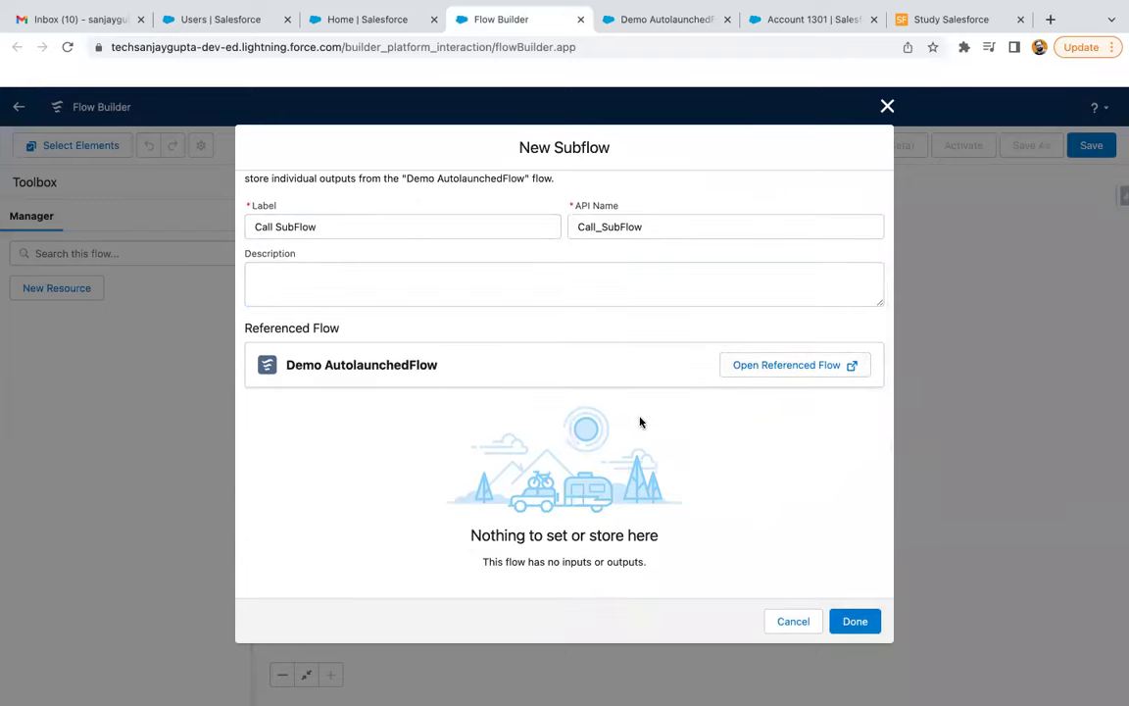
pyautogui.click(854, 621)
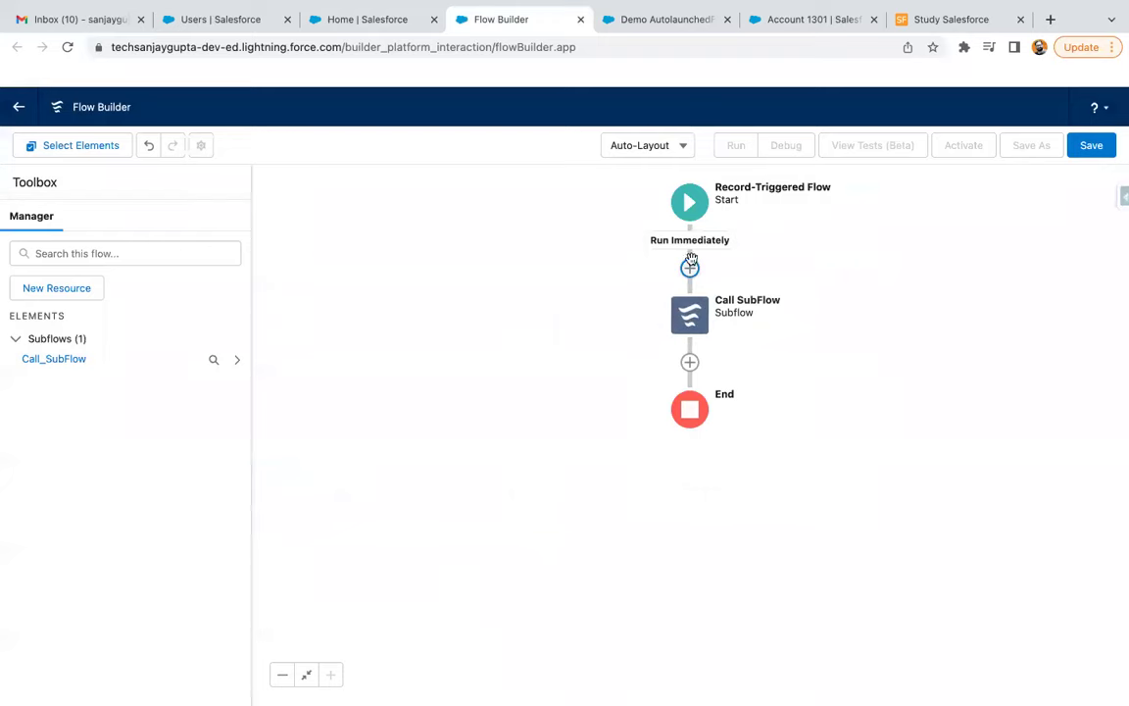
pyautogui.click(669, 20)
pyautogui.click(665, 22)
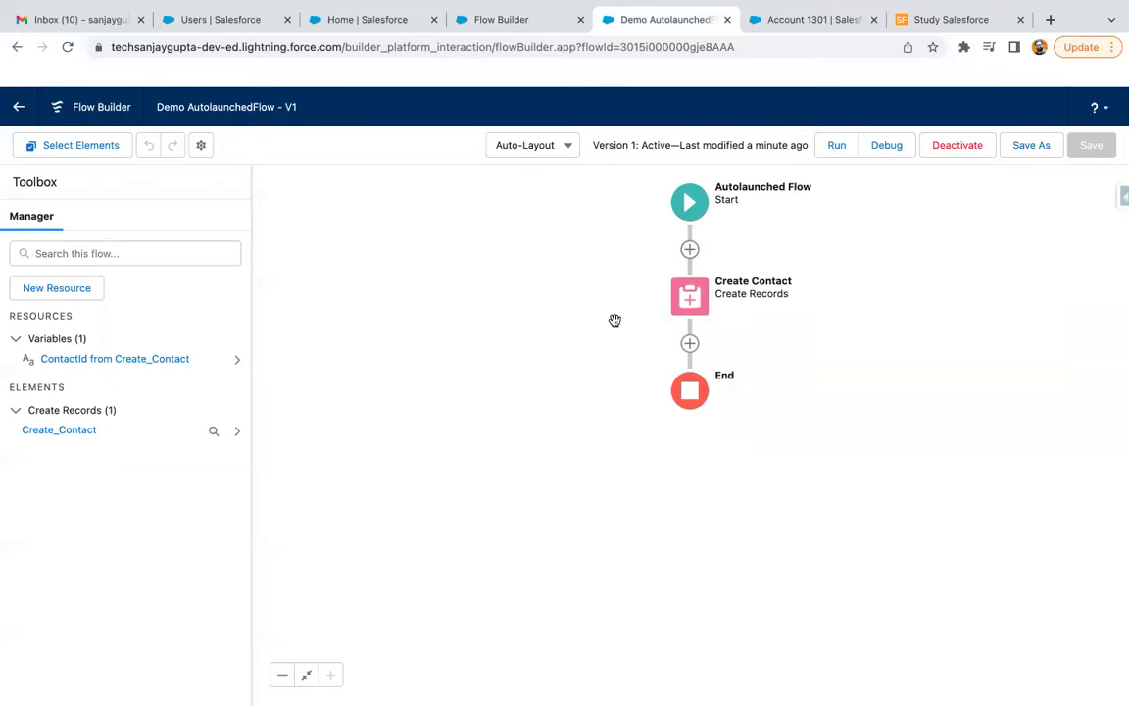
pyautogui.click(499, 21)
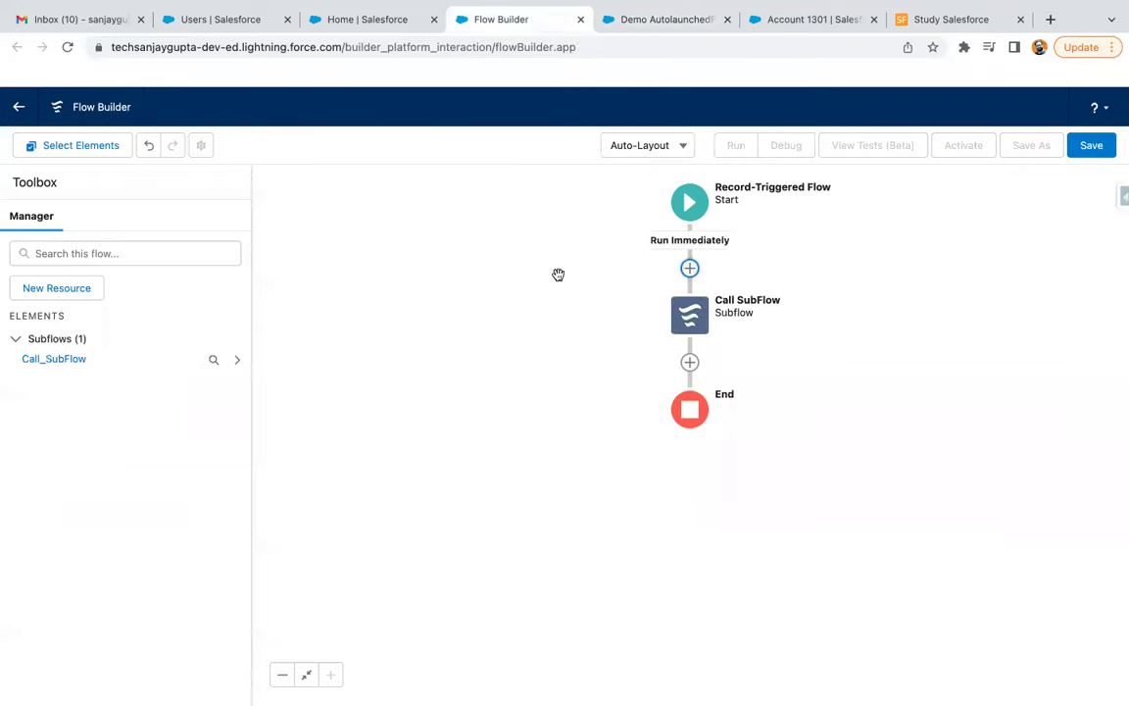